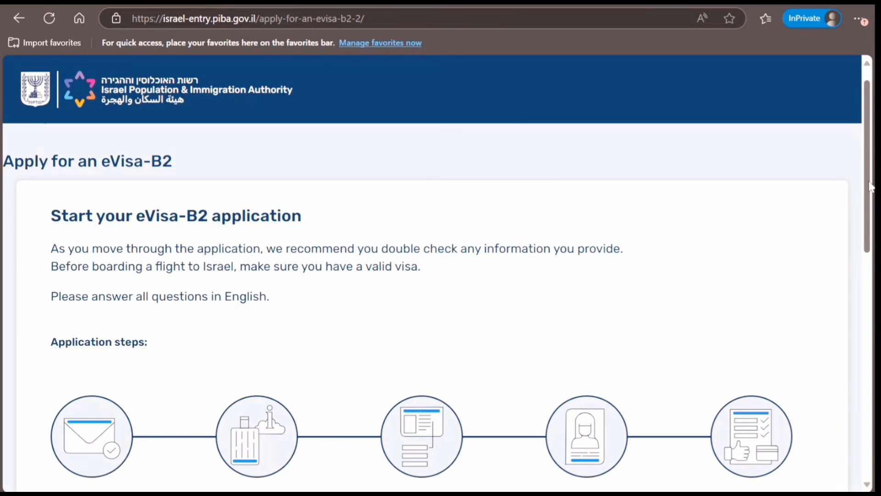
Step: Start the eVisa-B2 application, accept the disclaimer, and continue as an individual applicant
{"action": "left_click_drag", "start_coordinate": [871, 186], "coordinate": [870, 291]}
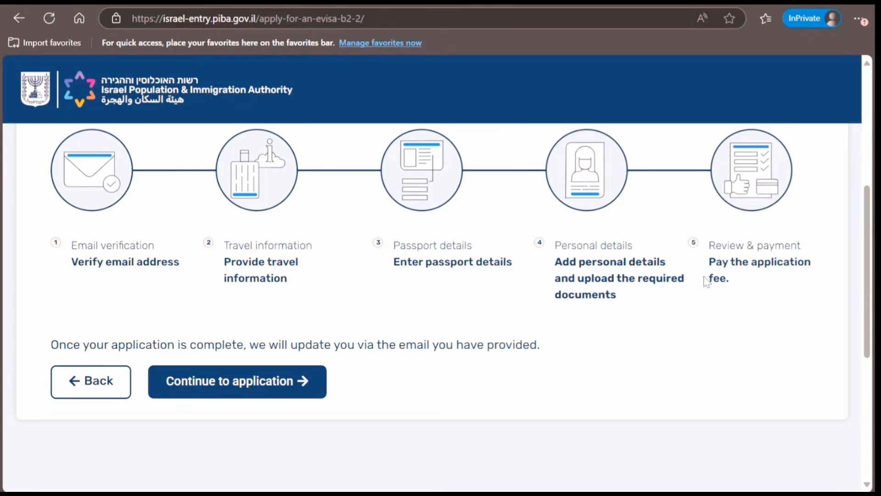
{"action": "left_click", "coordinate": [234, 388]}
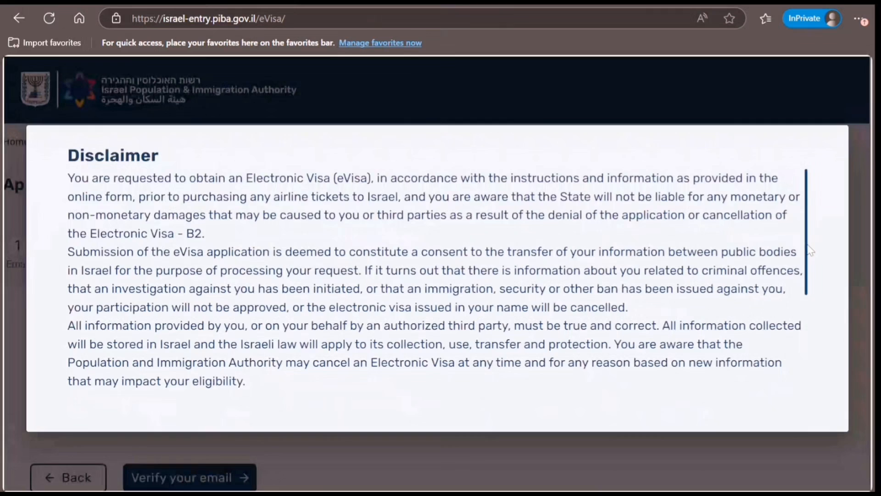
{"action": "left_click_drag", "start_coordinate": [810, 250], "coordinate": [816, 353]}
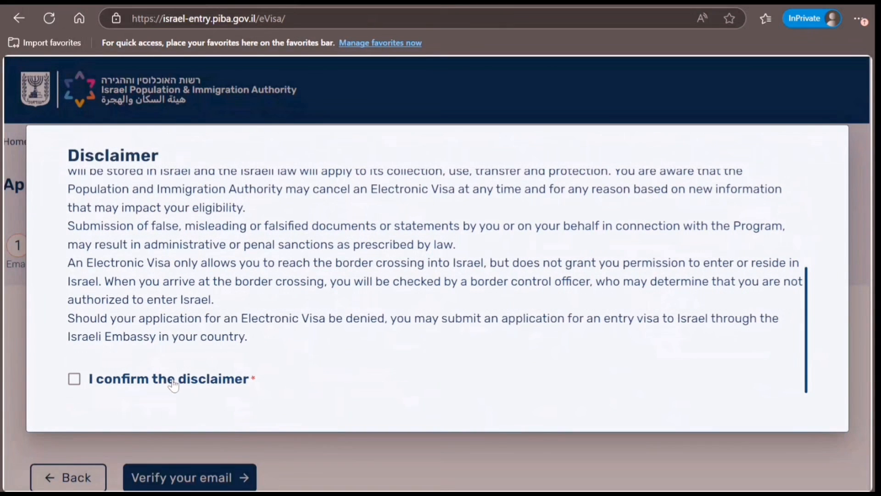
{"action": "left_click", "coordinate": [174, 382]}
{"action": "left_click", "coordinate": [114, 397]}
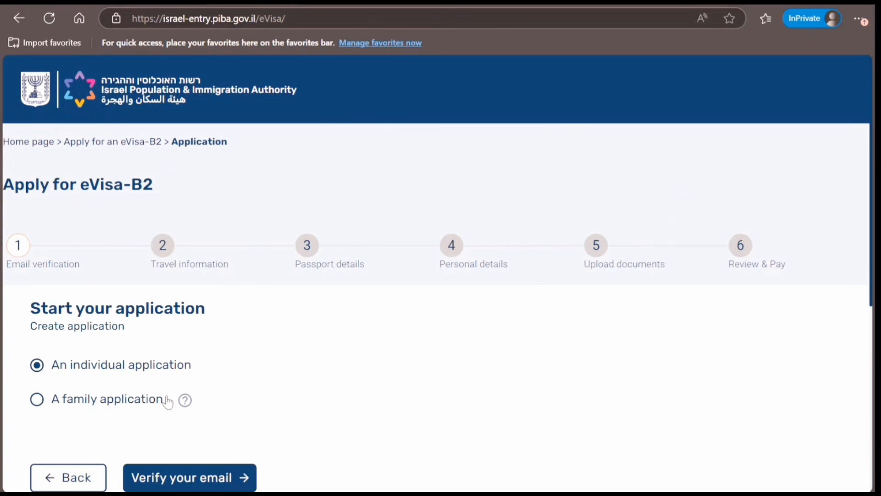
{"action": "left_click", "coordinate": [217, 483]}
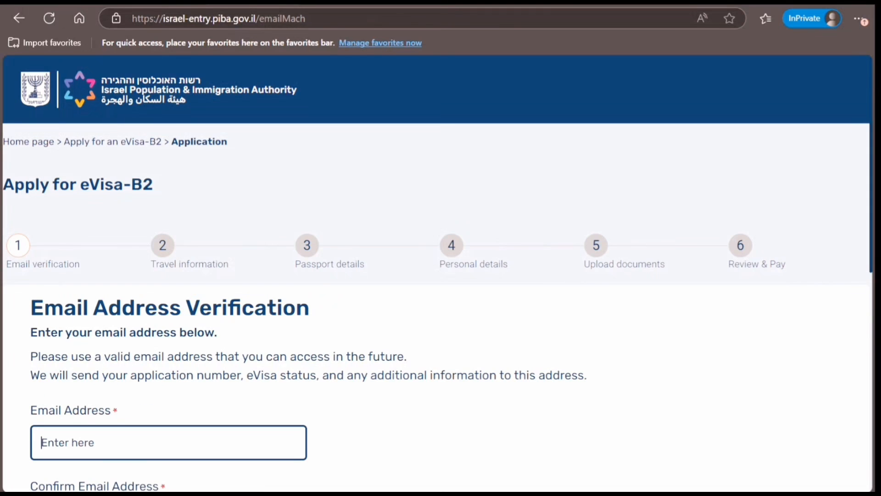
Step: Scroll down the Email Address Verification page
{"action": "scroll", "coordinate": [660, 191], "scroll_direction": "down", "scroll_amount": 4}
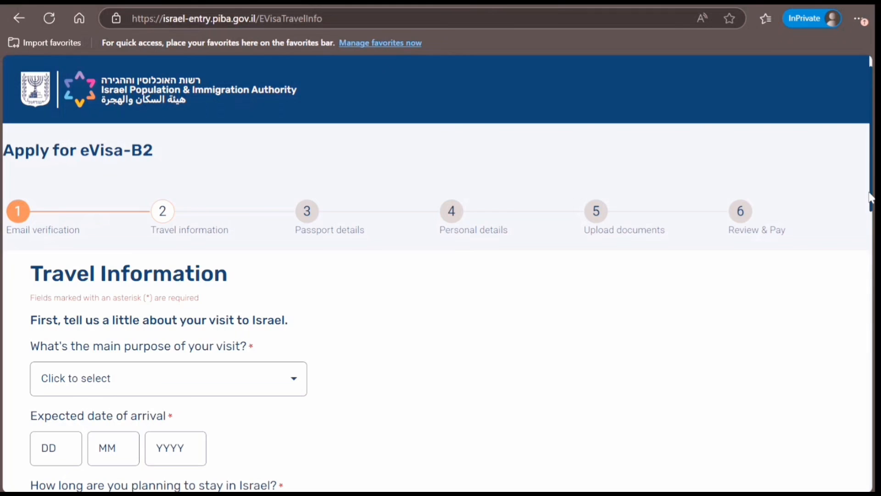
Step: Set visit purpose to Tourism, arrival date 15/08/2025, and stay length Up to 14 days
{"action": "left_click_drag", "start_coordinate": [872, 197], "coordinate": [873, 248]}
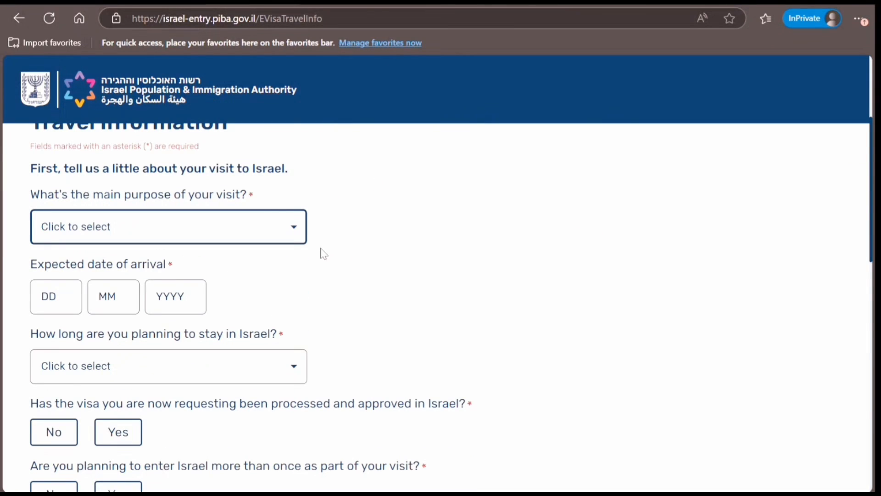
{"action": "left_click", "coordinate": [281, 230]}
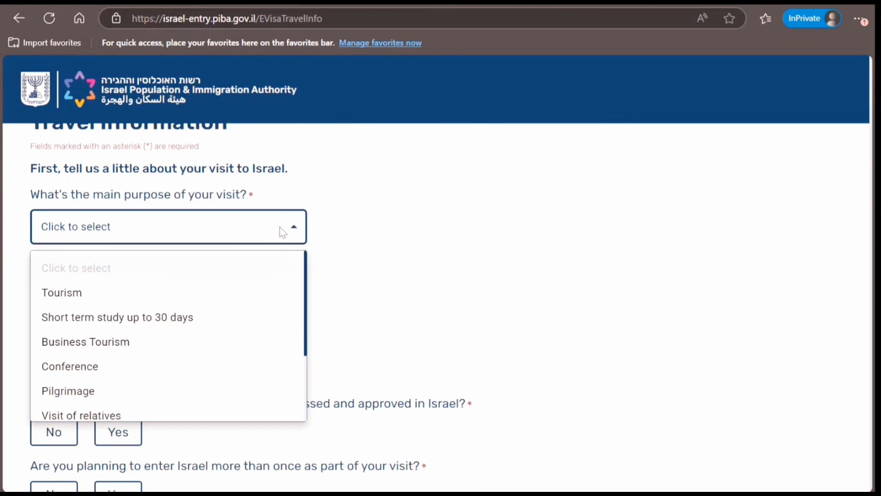
{"action": "left_click", "coordinate": [194, 296]}
{"action": "left_click", "coordinate": [58, 294]}
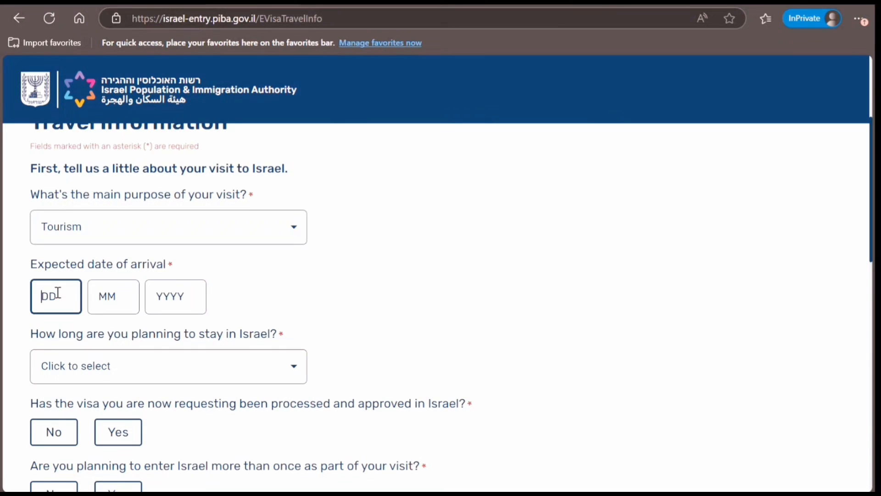
{"action": "type", "text": "15"}
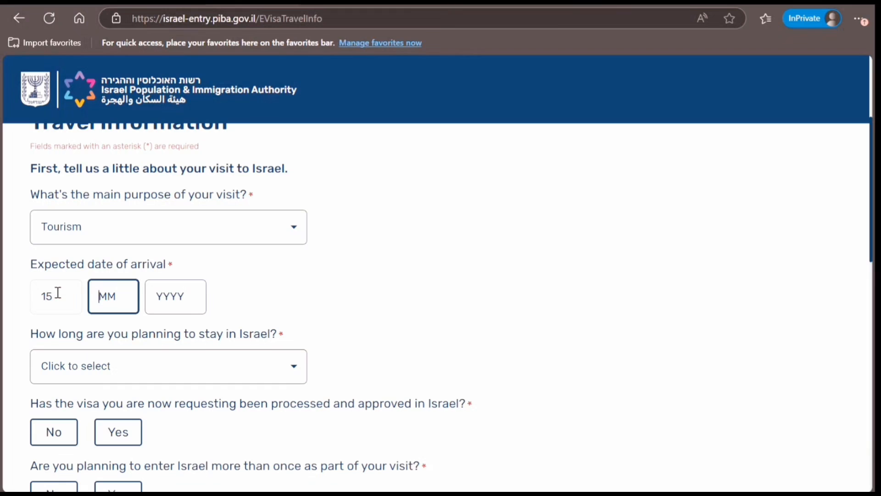
{"action": "type", "text": "08"}
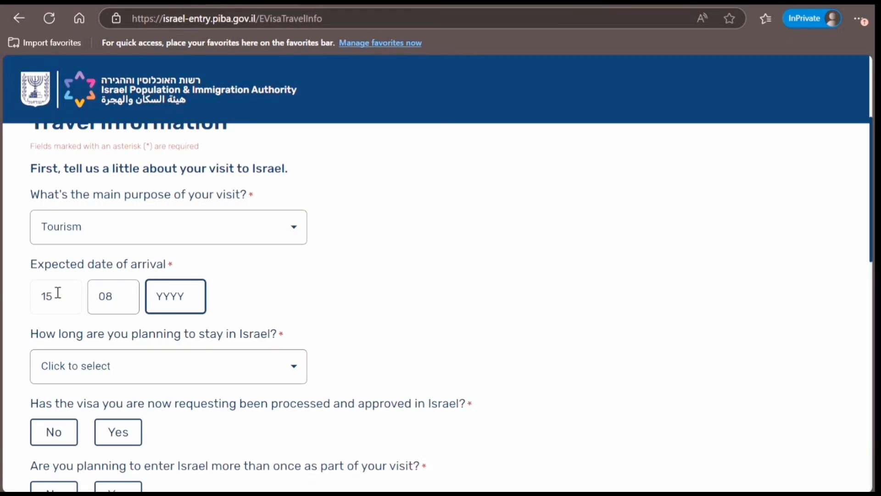
{"action": "type", "text": "2025"}
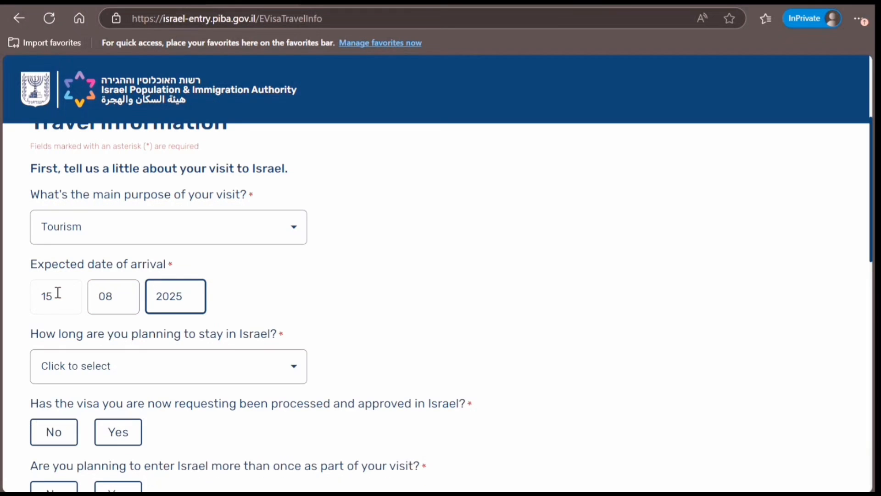
{"action": "left_click", "coordinate": [110, 379]}
{"action": "left_click", "coordinate": [100, 390]}
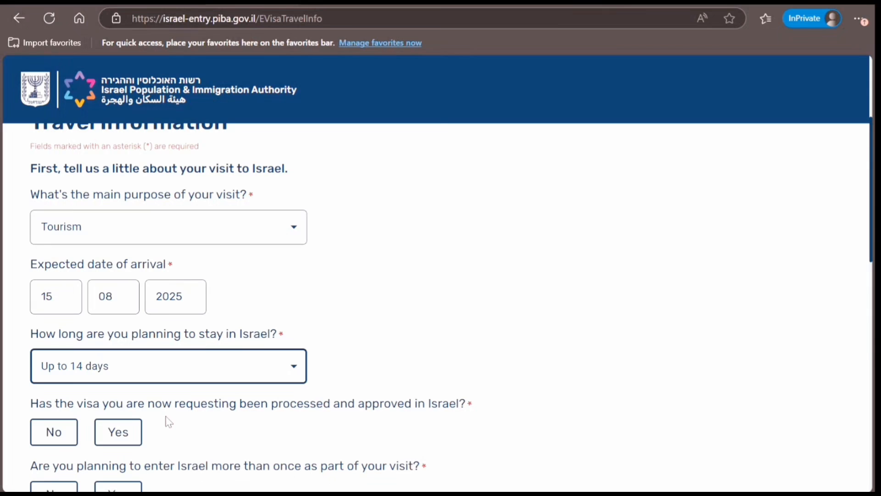
Step: Answer No to approved visa, multiple entries and Palestinian Authority stay, and list Tel Aviv as the place to visit
{"action": "left_click", "coordinate": [59, 432]}
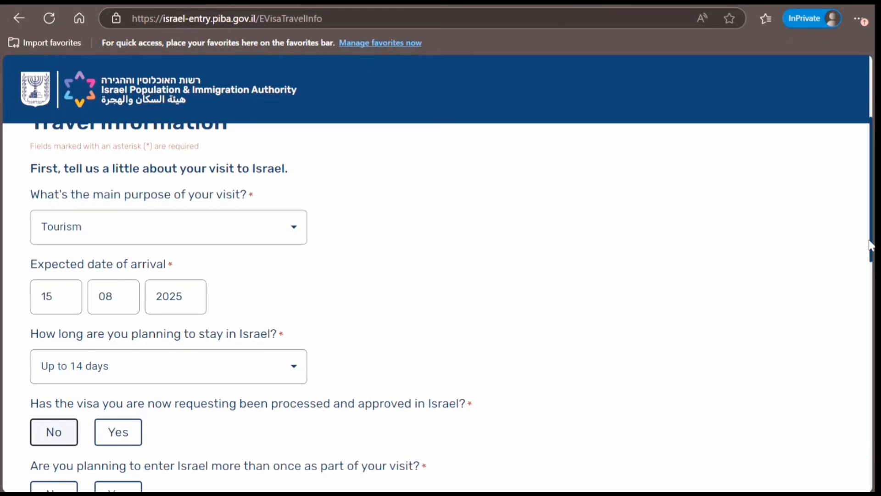
{"action": "scroll", "coordinate": [871, 248], "scroll_direction": "down", "scroll_amount": 5}
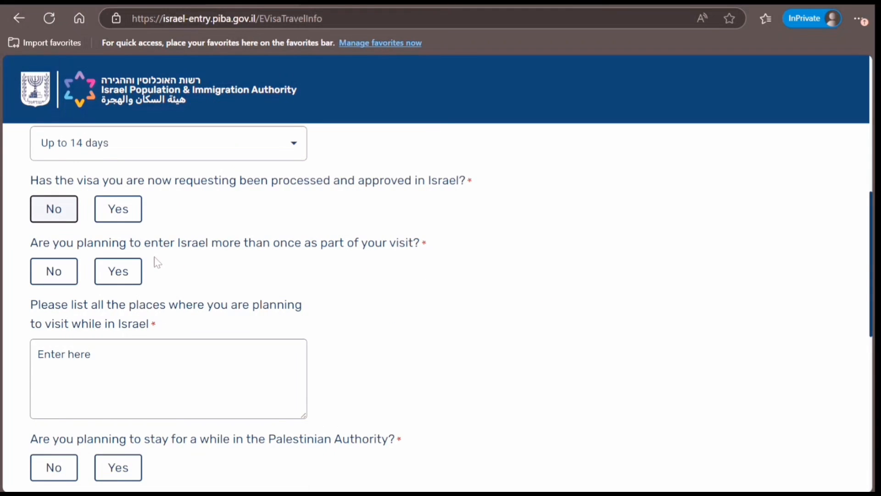
{"action": "left_click", "coordinate": [65, 280]}
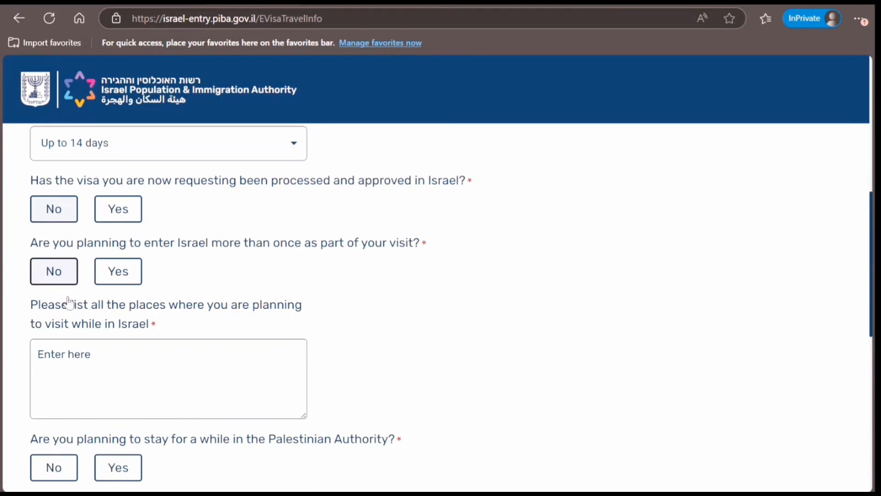
{"action": "left_click", "coordinate": [120, 388]}
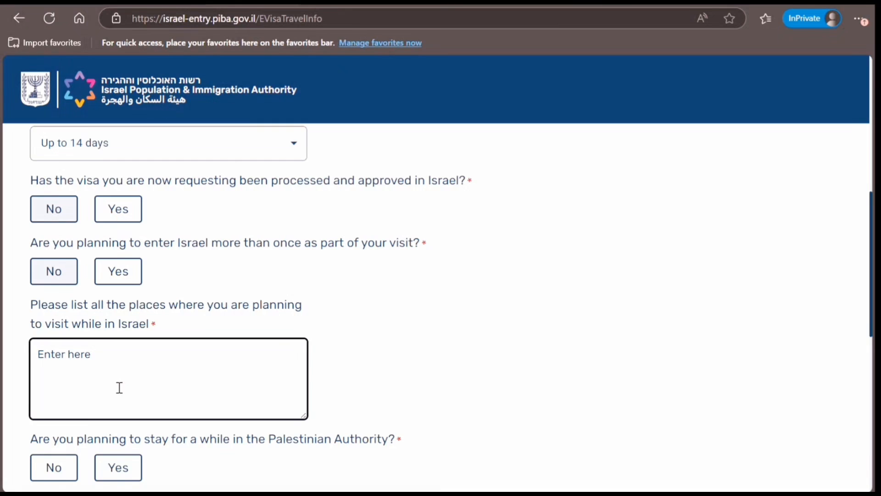
{"action": "type", "text": "Tel Aviv"}
{"action": "left_click", "coordinate": [59, 470]}
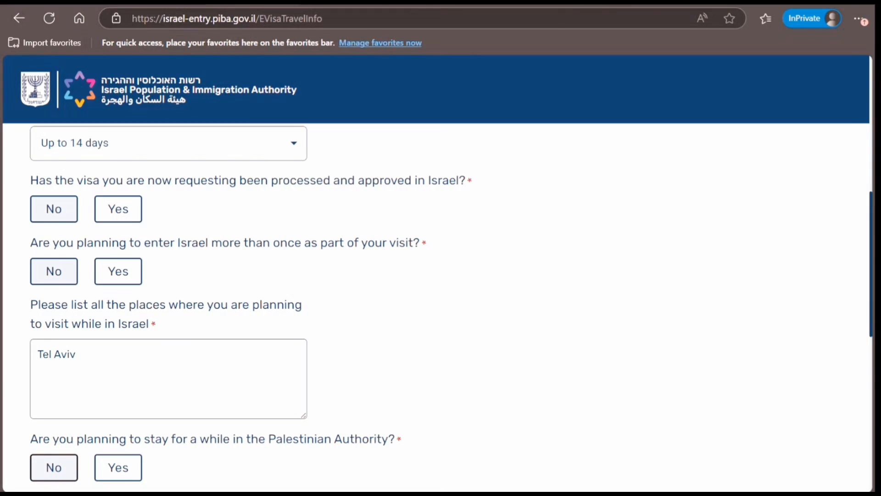
{"action": "scroll", "coordinate": [402, 261], "scroll_direction": "down", "scroll_amount": 6}
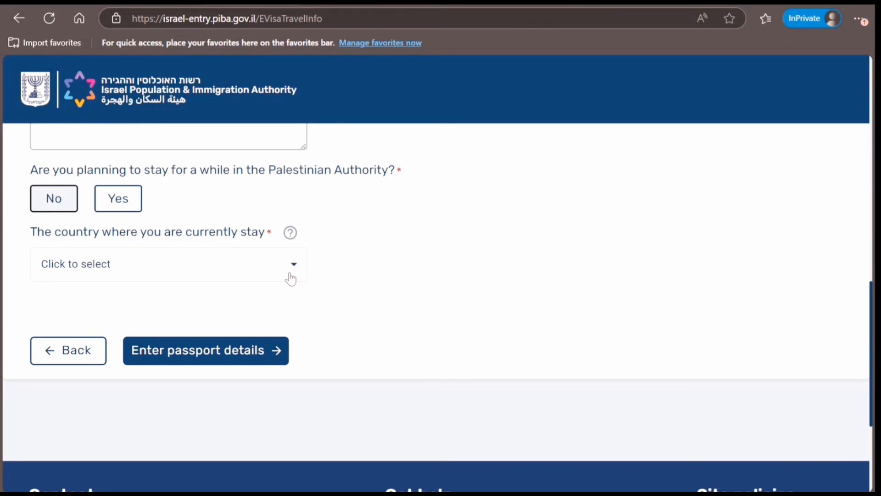
Step: Set the current country of stay to India after first picking Canada
{"action": "left_click", "coordinate": [291, 279]}
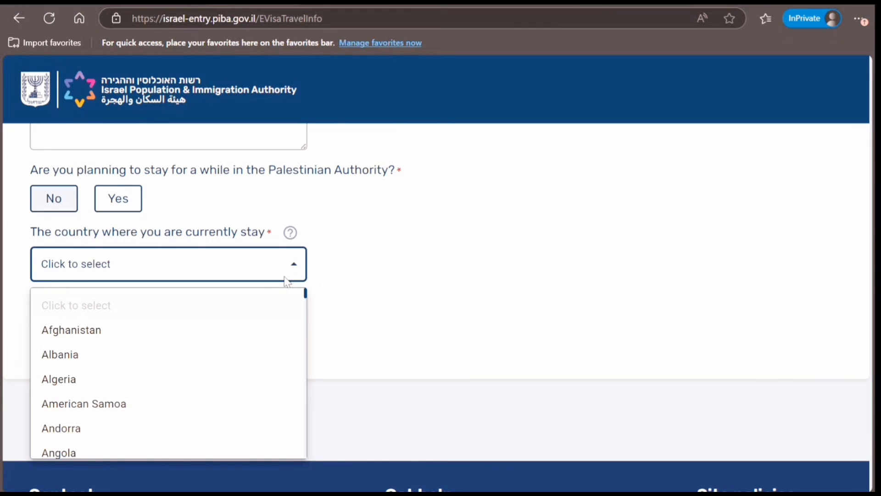
{"action": "key", "text": "c"}
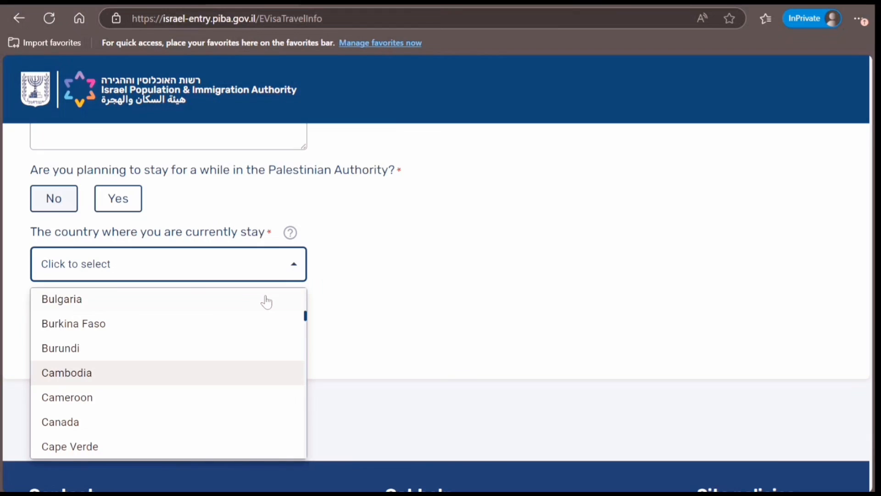
{"action": "key", "text": "c"}
{"action": "key", "text": "c"}
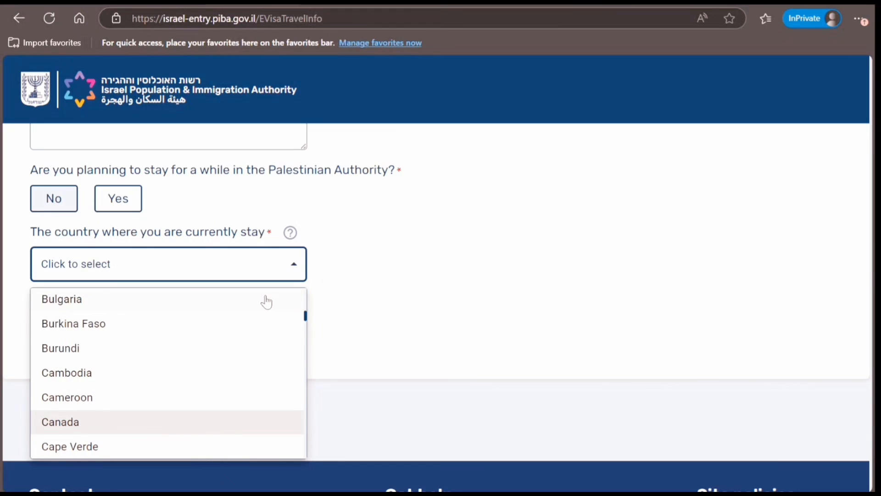
{"action": "key", "text": "Escape"}
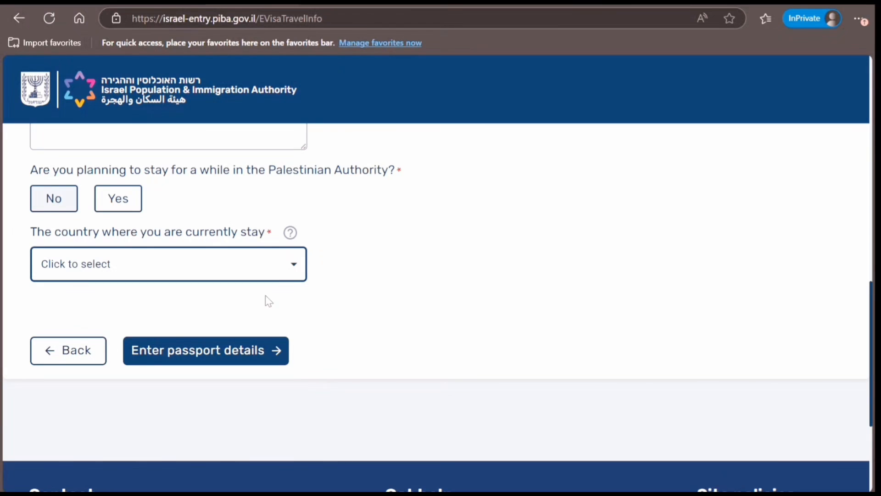
{"action": "left_click", "coordinate": [227, 264]}
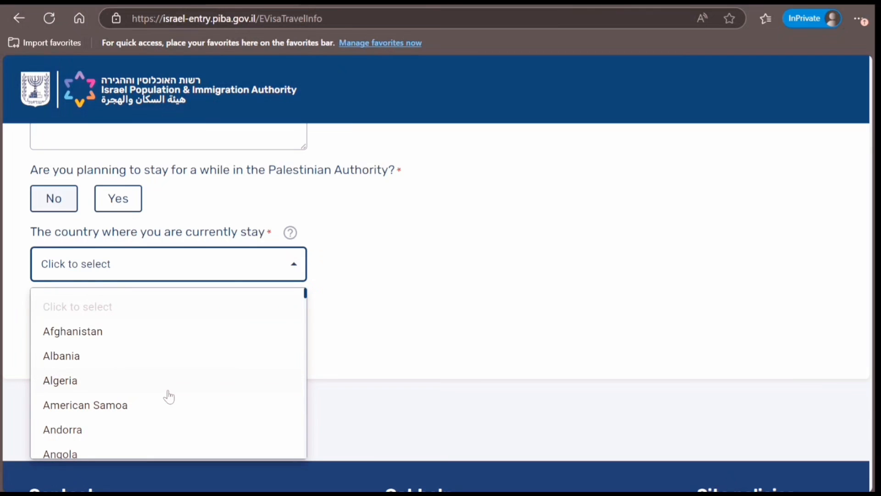
{"action": "scroll", "coordinate": [168, 396], "scroll_direction": "down", "scroll_amount": 15}
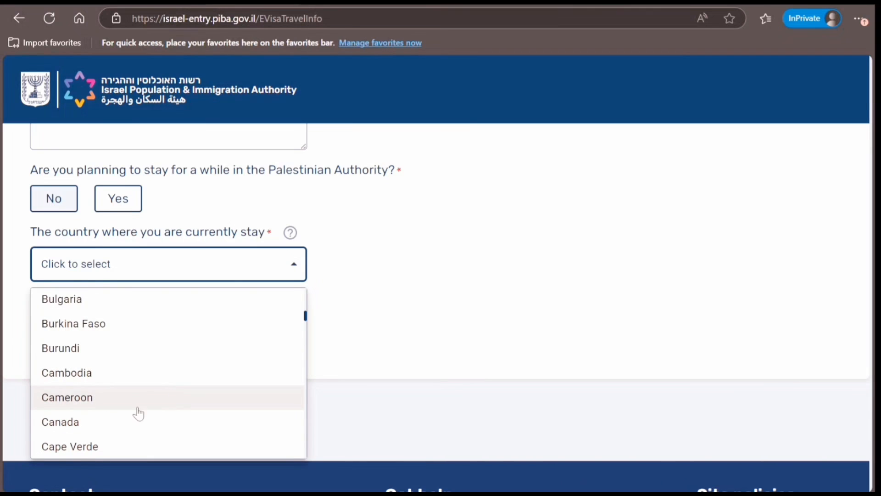
{"action": "left_click", "coordinate": [90, 429]}
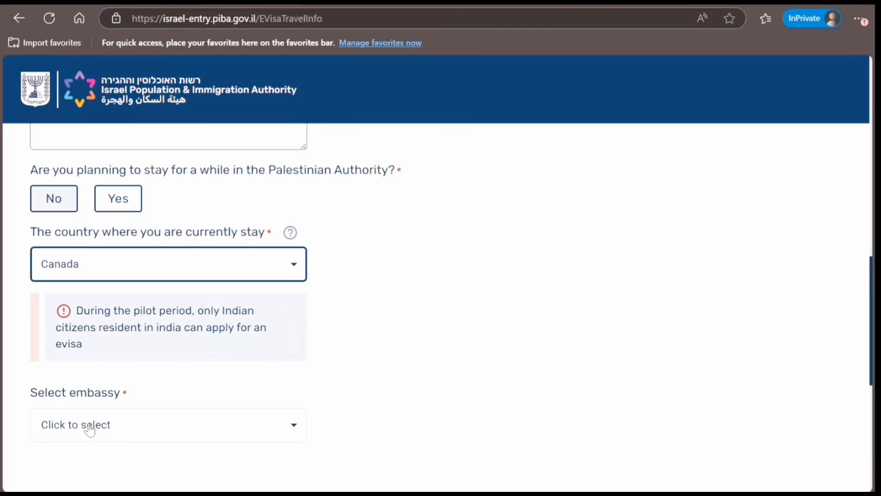
{"action": "left_click", "coordinate": [253, 279]}
{"action": "scroll", "coordinate": [188, 375], "scroll_direction": "down", "scroll_amount": 20}
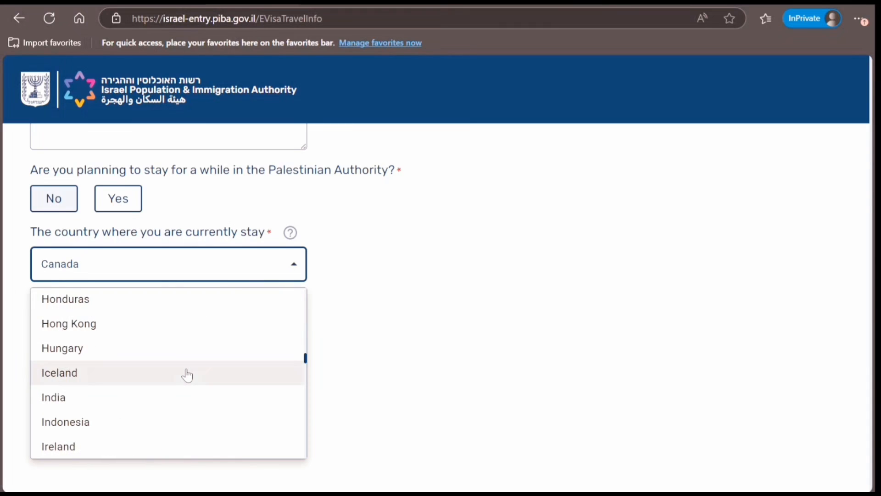
{"action": "left_click", "coordinate": [72, 407]}
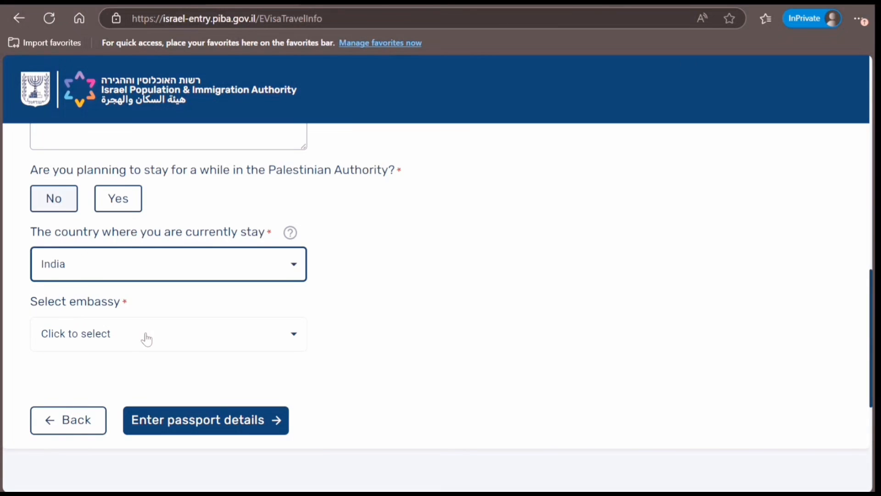
Step: Select the New-Delhi embassy and continue to Passport Details
{"action": "left_click", "coordinate": [148, 337]}
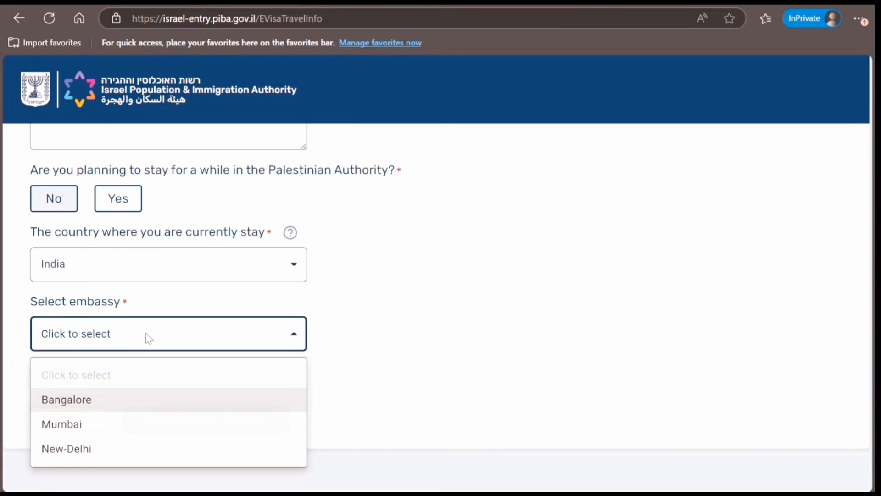
{"action": "left_click", "coordinate": [92, 455]}
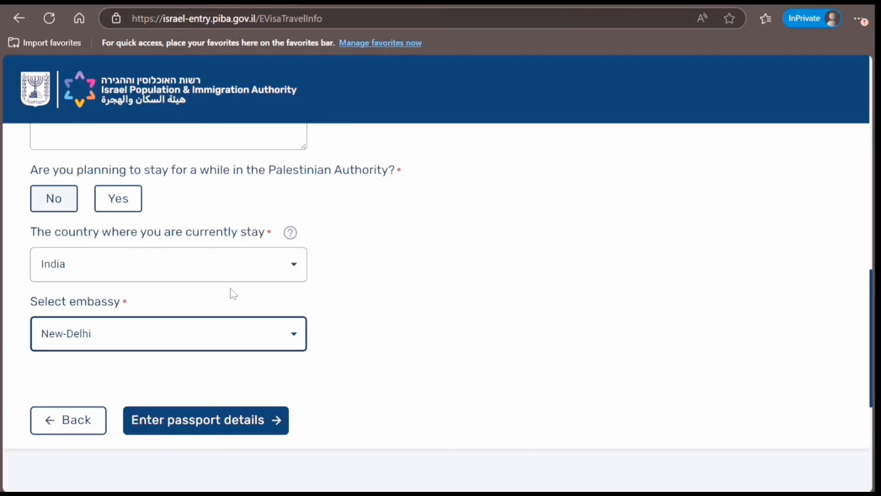
{"action": "left_click", "coordinate": [205, 427]}
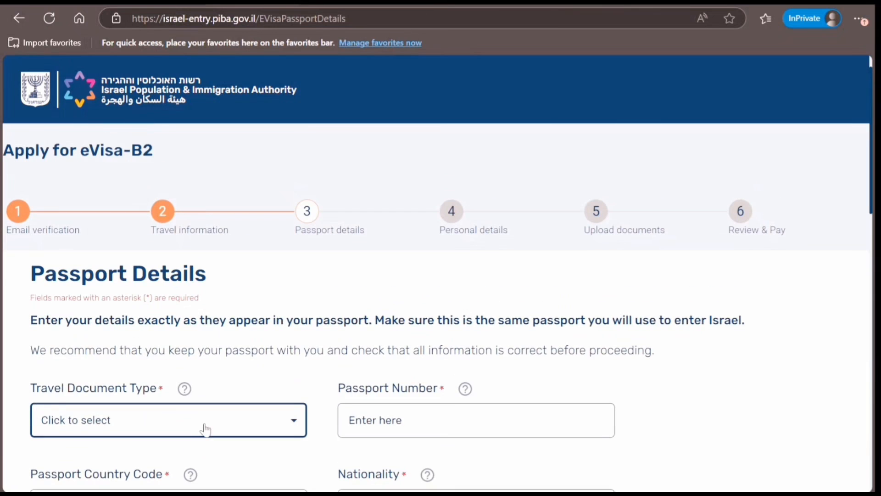
Step: Choose Regular passport (national) as the document type and enter the passport number
{"action": "left_click", "coordinate": [205, 429]}
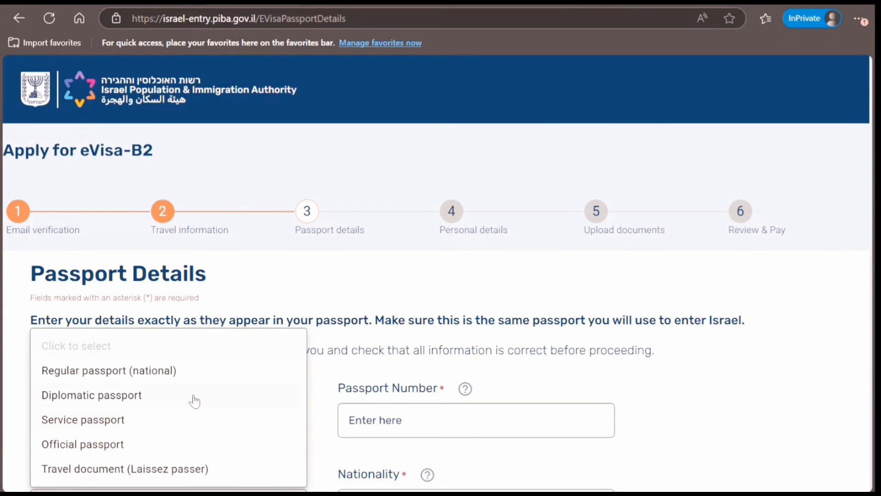
{"action": "left_click", "coordinate": [184, 374]}
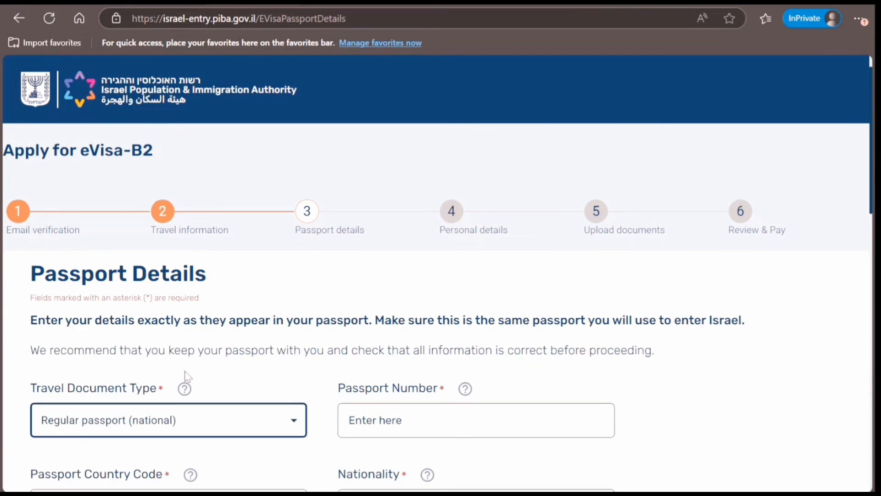
{"action": "left_click", "coordinate": [375, 421]}
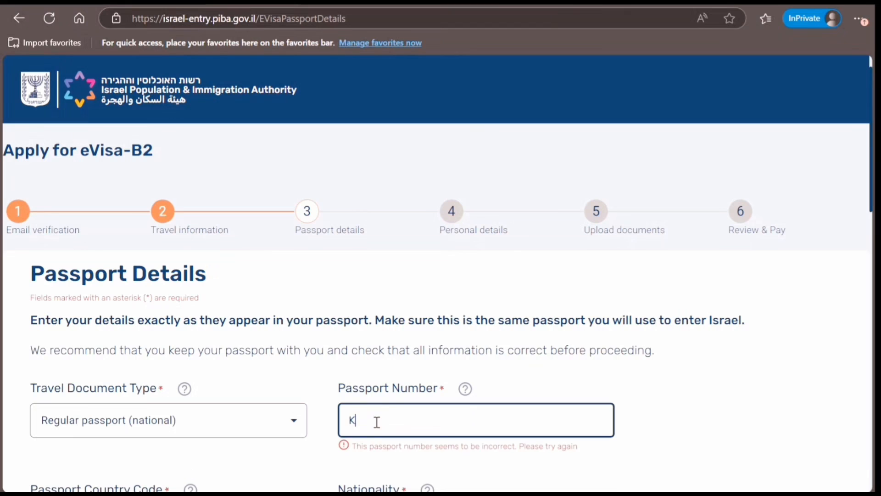
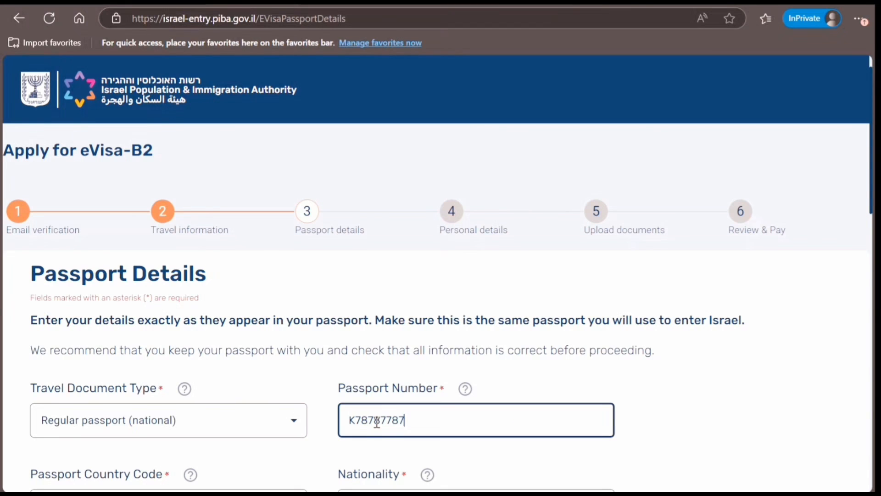
{"action": "key", "text": "Tab"}
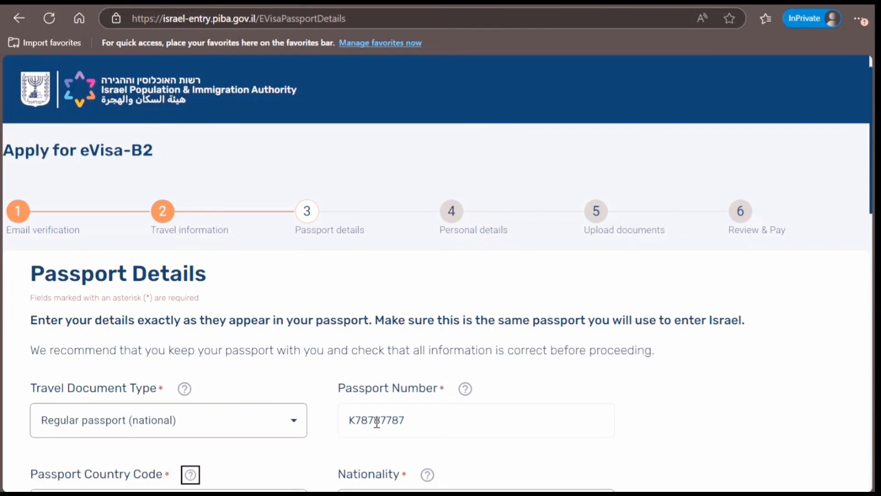
{"action": "key", "text": "Tab"}
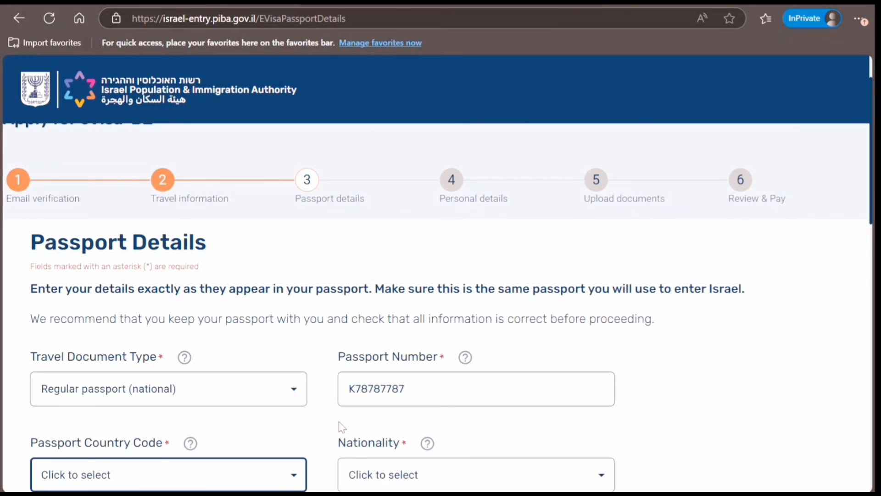
Step: Set the passport country code to IND and the nationality to India
{"action": "left_click", "coordinate": [296, 479]}
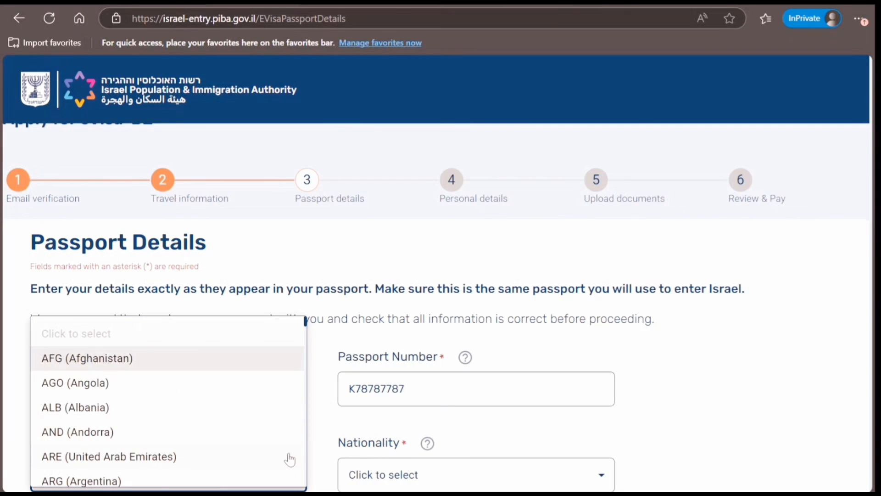
{"action": "type", "text": "in"}
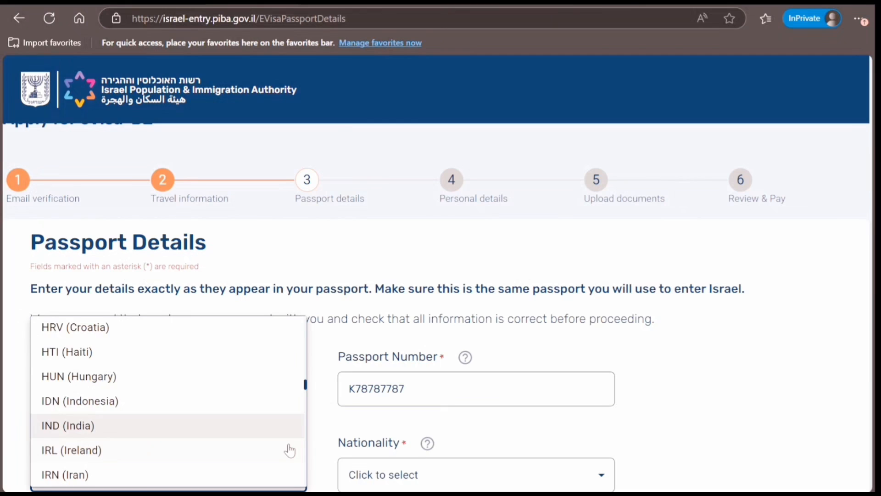
{"action": "key", "text": "Escape"}
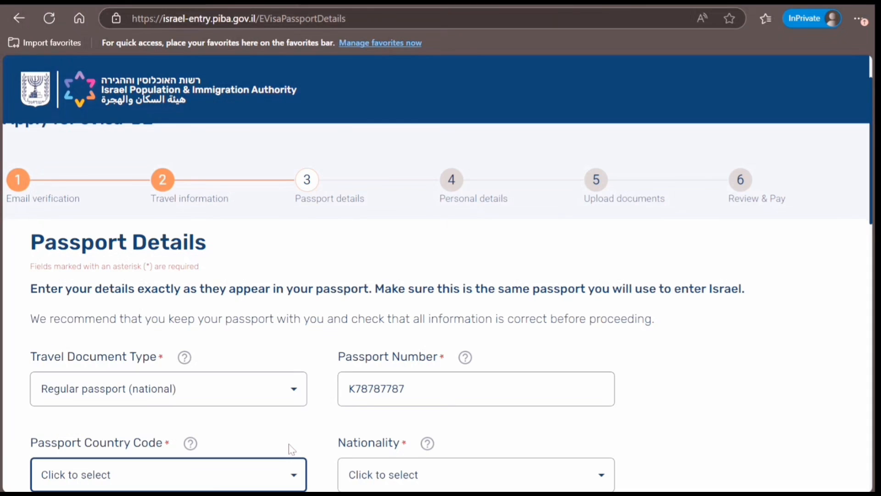
{"action": "left_click", "coordinate": [228, 475]}
{"action": "type", "text": "in"}
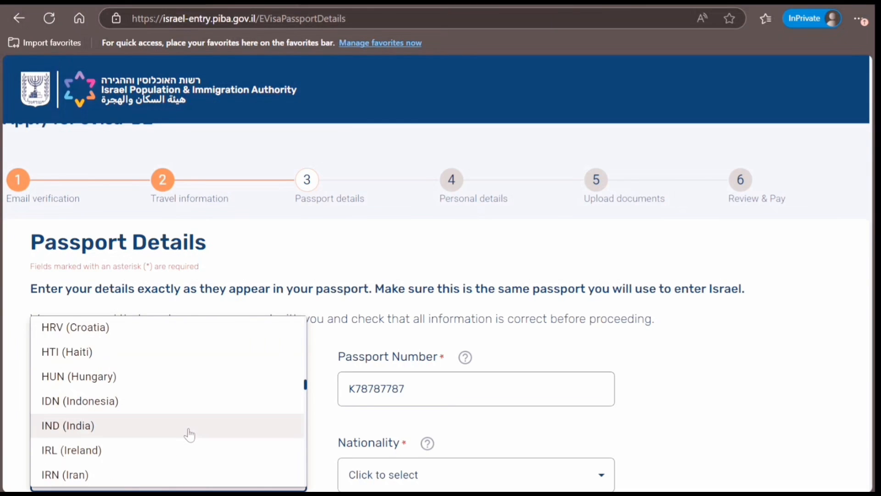
{"action": "left_click", "coordinate": [163, 433]}
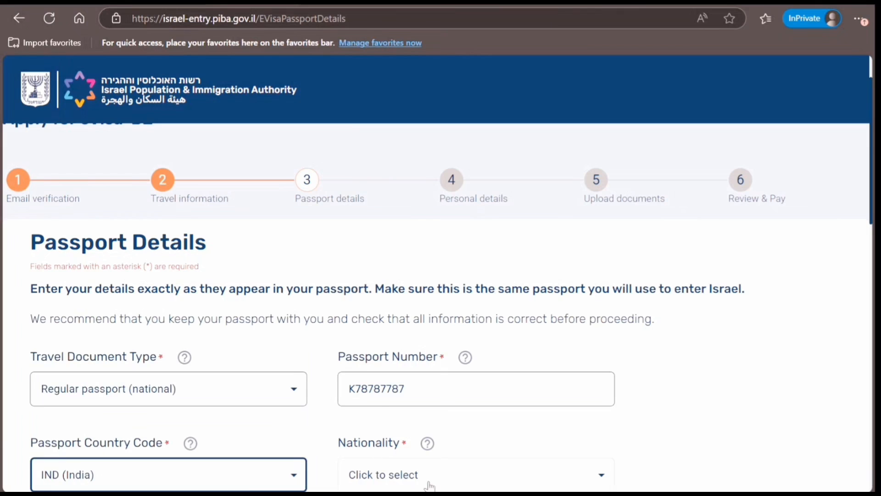
{"action": "left_click", "coordinate": [429, 482]}
{"action": "key", "text": "Down"}
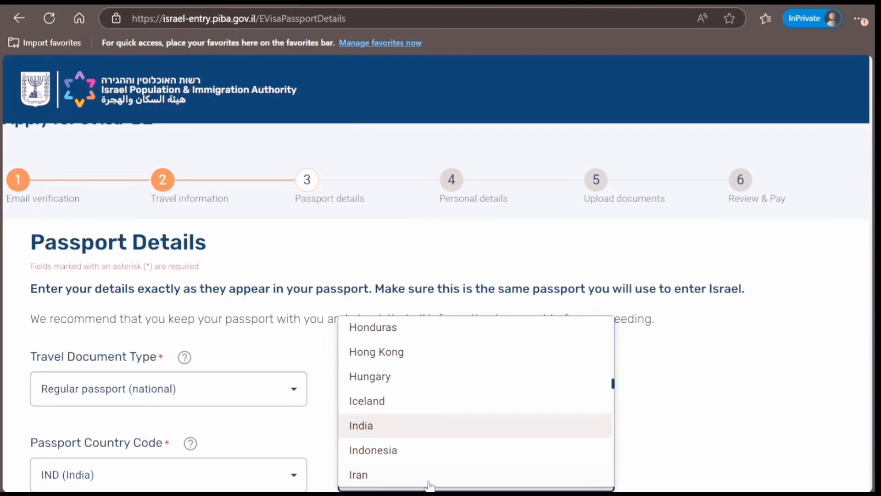
{"action": "key", "text": "Tab"}
{"action": "left_click", "coordinate": [429, 482]}
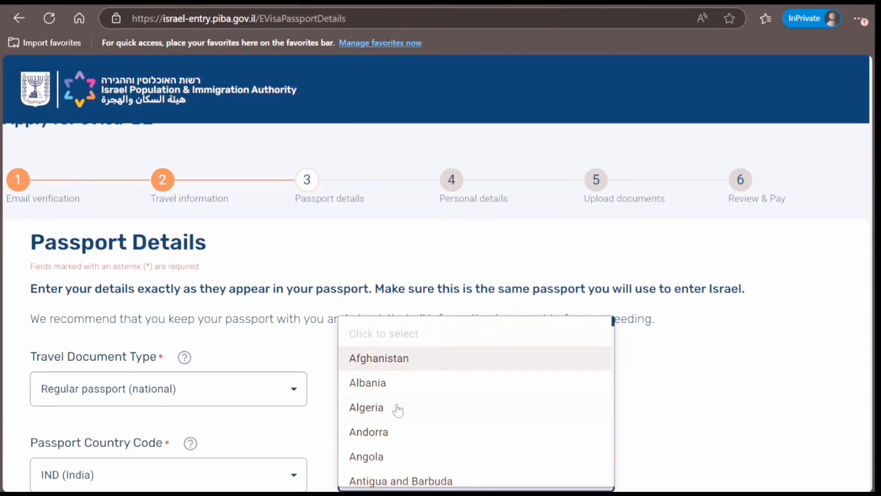
{"action": "type", "text": "in"}
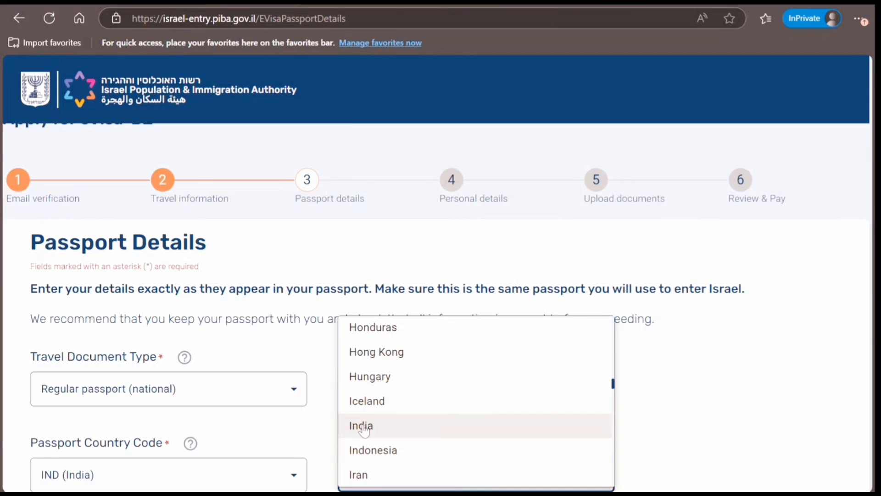
{"action": "left_click", "coordinate": [362, 427]}
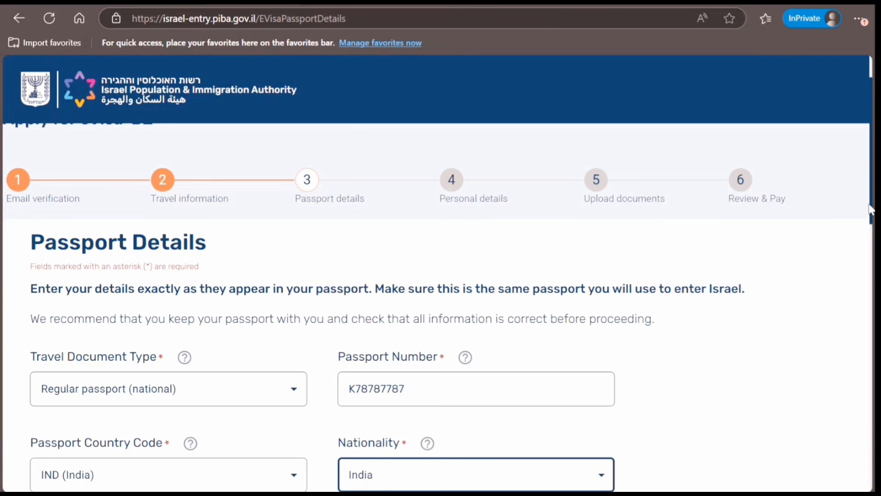
Step: Mark the passport as biometric and enter the applicant's family and first names
{"action": "scroll", "coordinate": [437, 307], "scroll_direction": "down", "scroll_amount": 1}
{"action": "scroll", "coordinate": [269, 204], "scroll_direction": "down", "scroll_amount": 6}
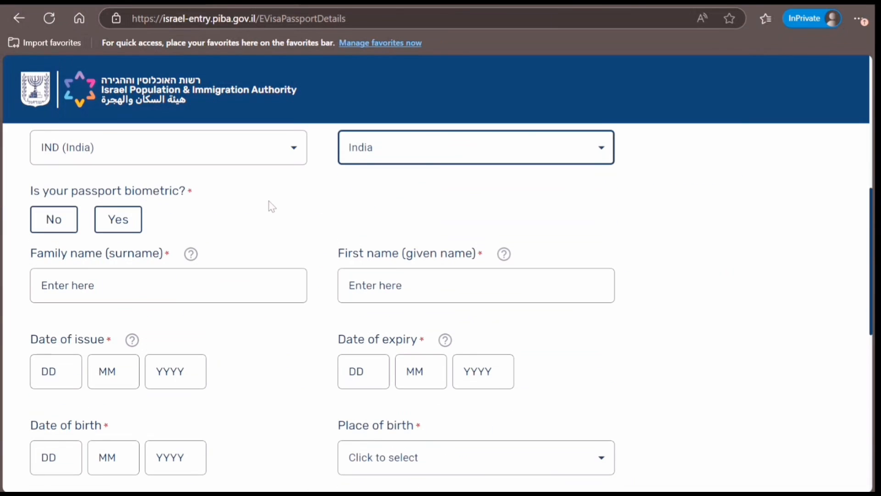
{"action": "left_click", "coordinate": [137, 228]}
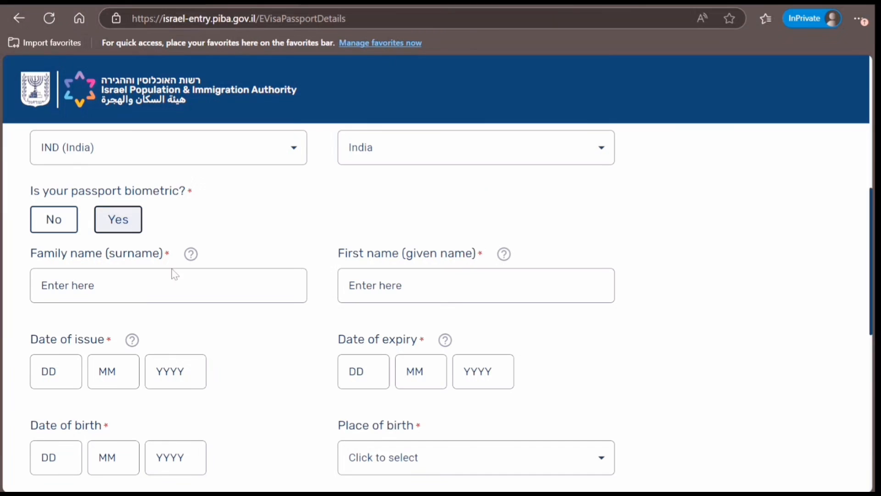
{"action": "left_click", "coordinate": [140, 285]}
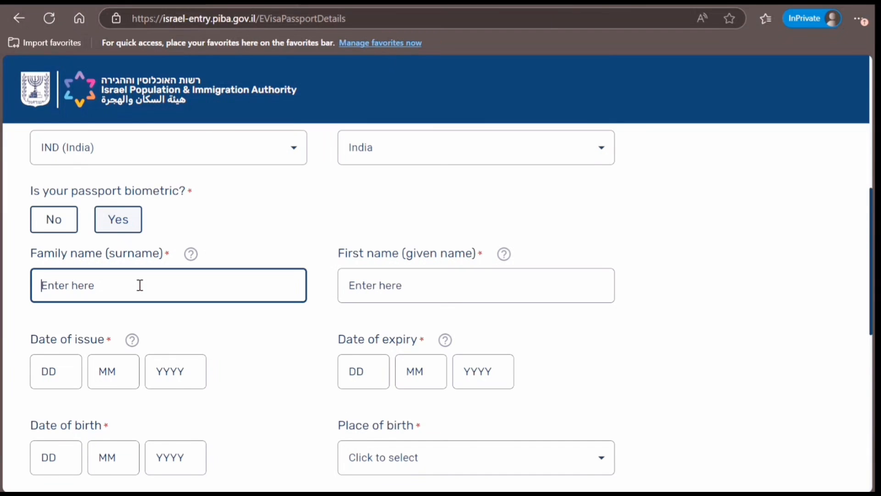
{"action": "type", "text": "Smith"}
{"action": "key", "text": "Tab"}
{"action": "key", "text": "Tab"}
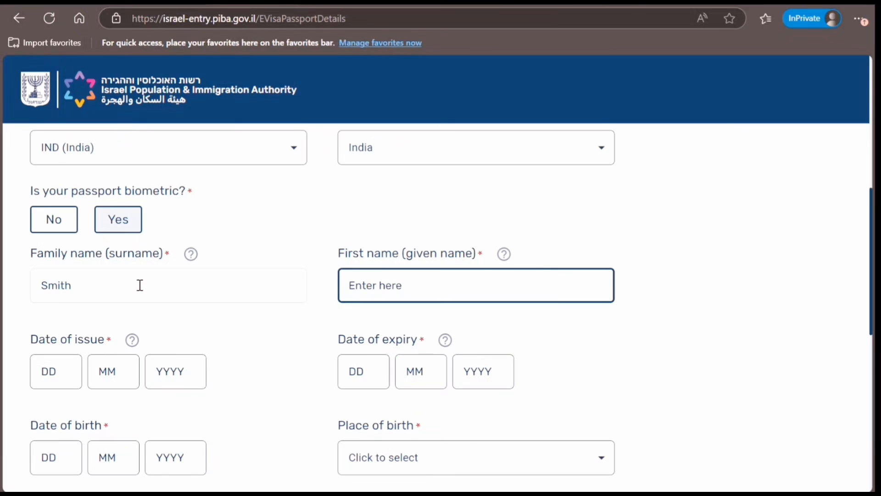
{"action": "type", "text": "John"}
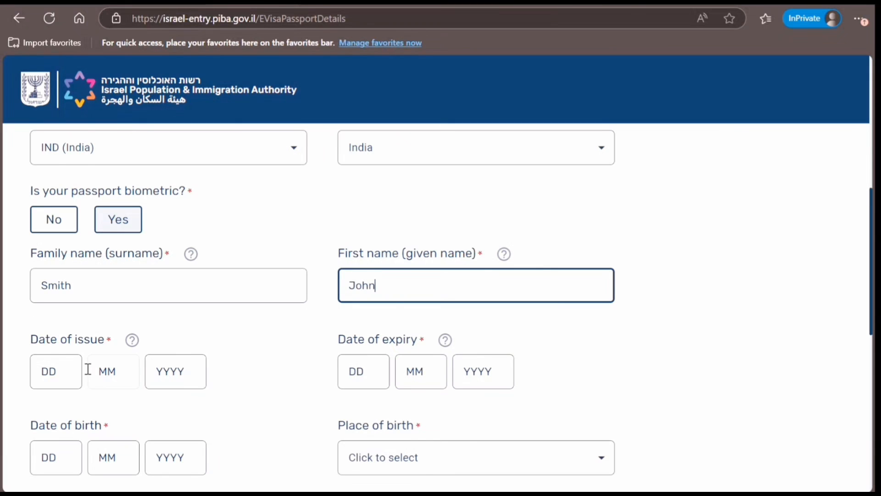
Step: Enter issue date 01/10/2024, expiry date 30/09/2034 and birth date 01/01/1999
{"action": "left_click", "coordinate": [62, 372]}
{"action": "type", "text": "01"}
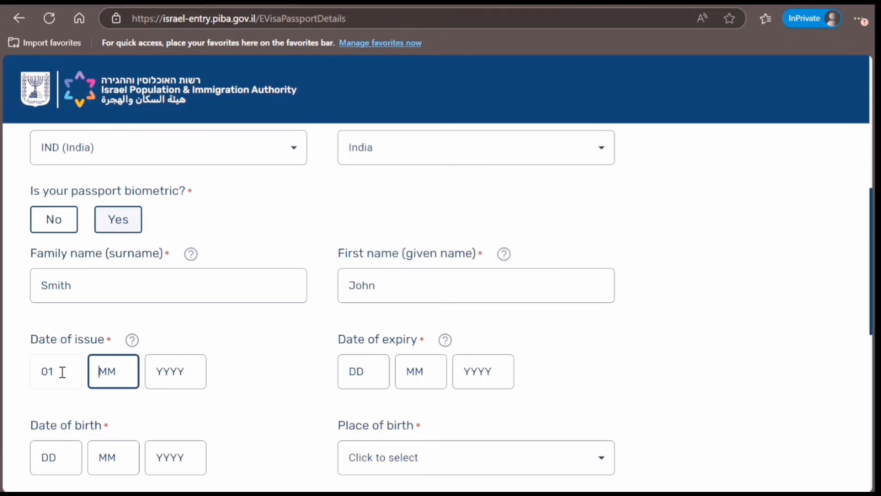
{"action": "type", "text": "10"}
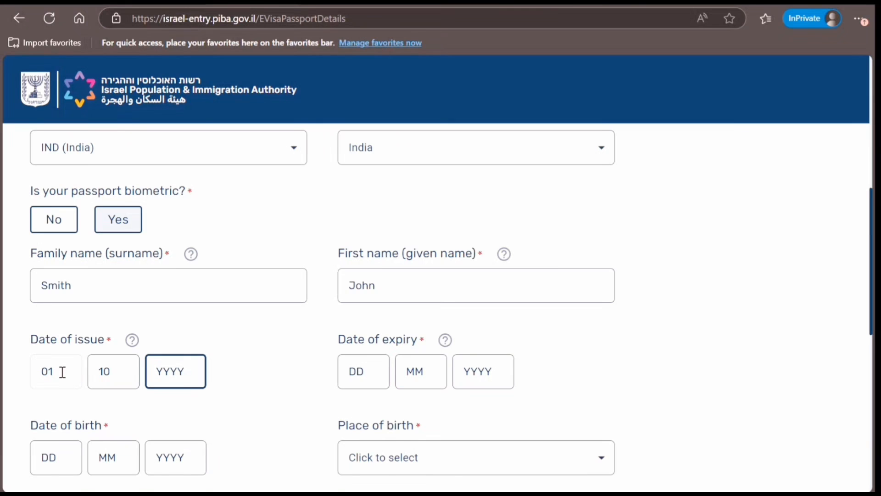
{"action": "type", "text": "2024"}
{"action": "key", "text": "Tab"}
{"action": "key", "text": "Tab"}
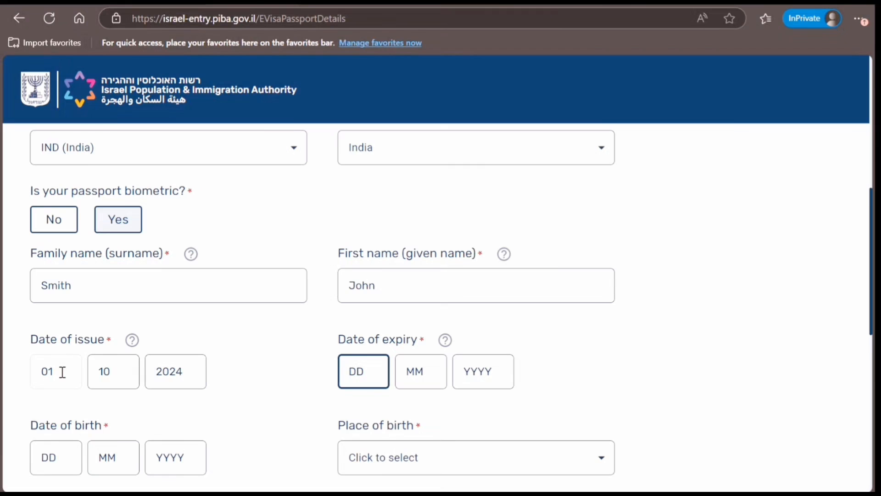
{"action": "type", "text": "30"}
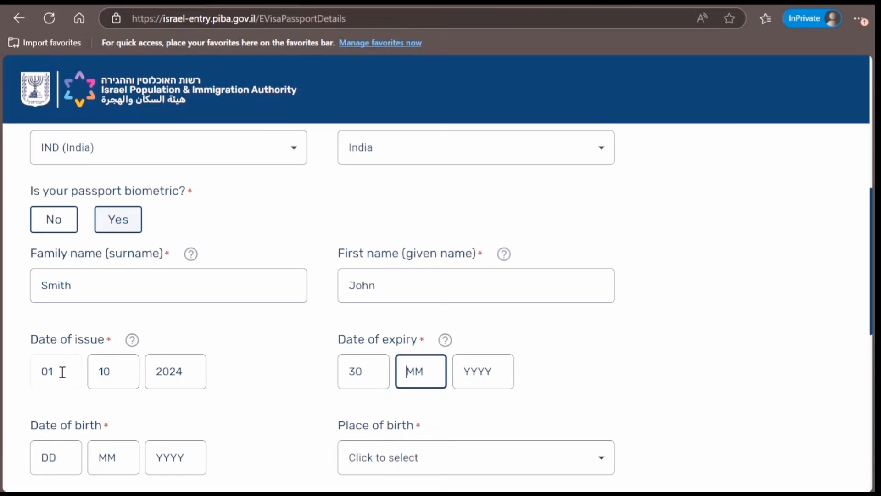
{"action": "type", "text": "092034"}
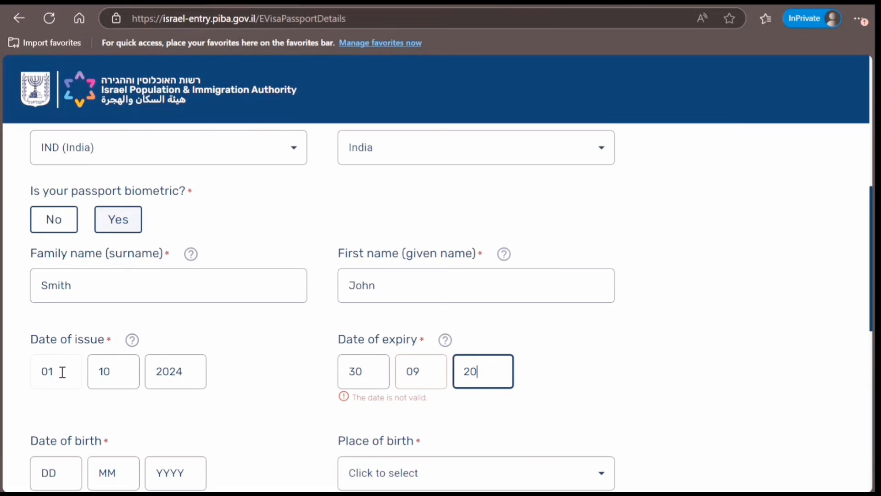
{"action": "key", "text": "Tab"}
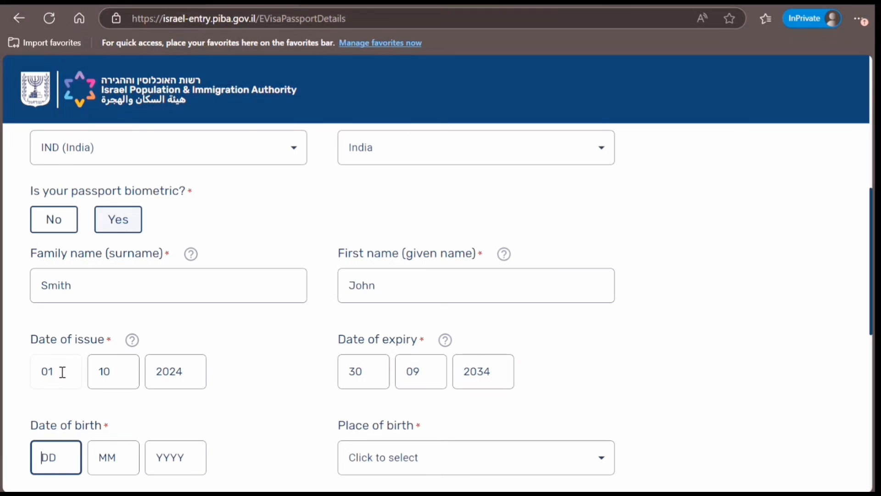
{"action": "type", "text": "010"}
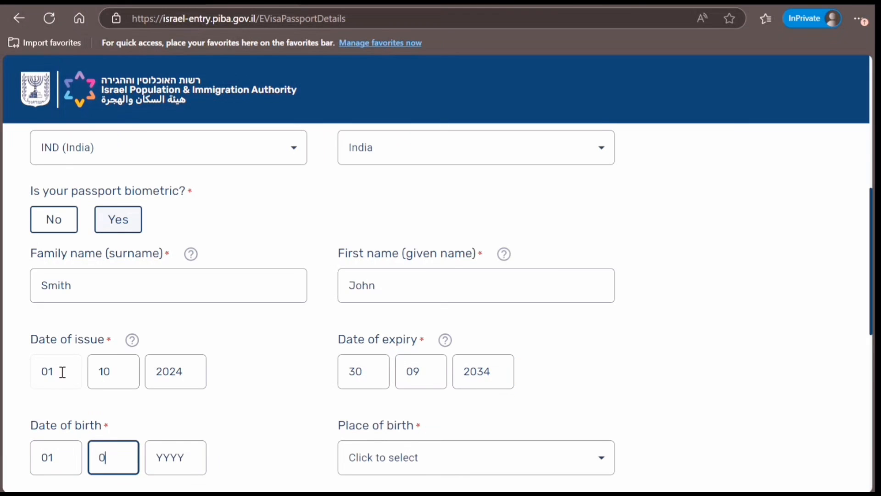
{"action": "type", "text": "11999"}
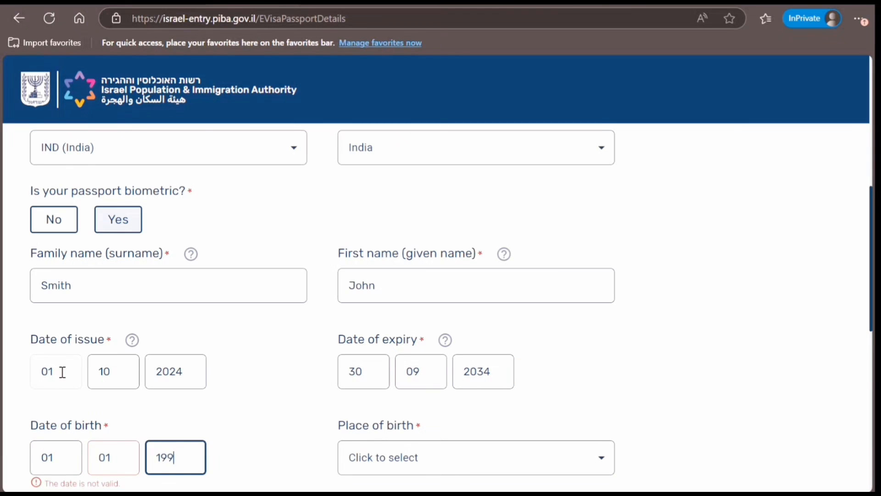
{"action": "key", "text": "Tab"}
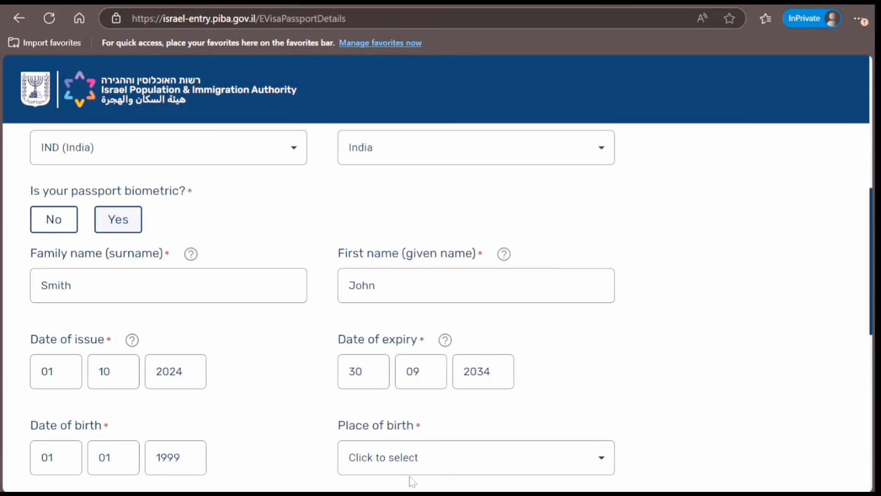
Step: Choose India as place of birth and Male as gender, then submit the passport details
{"action": "left_click", "coordinate": [394, 461]}
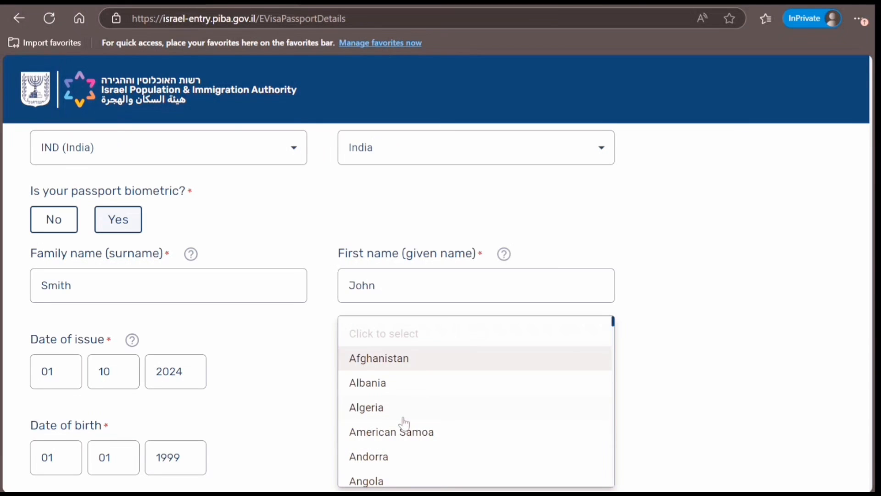
{"action": "scroll", "coordinate": [404, 424], "scroll_direction": "down", "scroll_amount": 20}
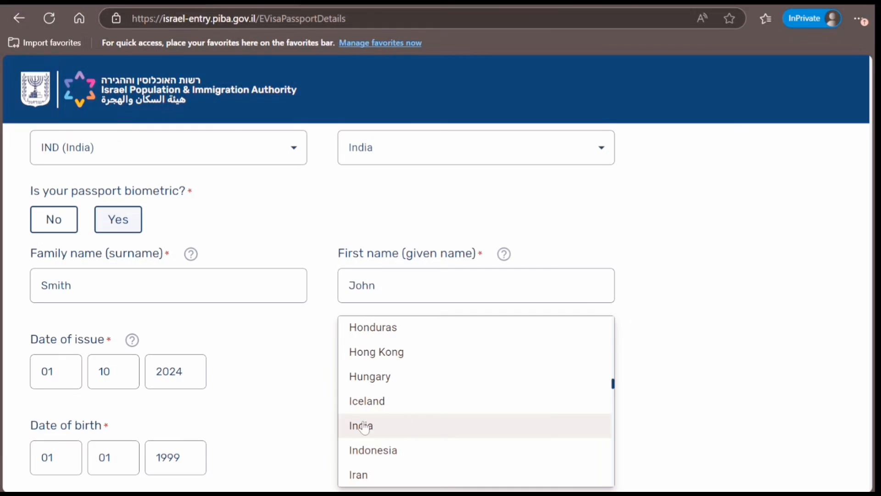
{"action": "left_click", "coordinate": [404, 425]}
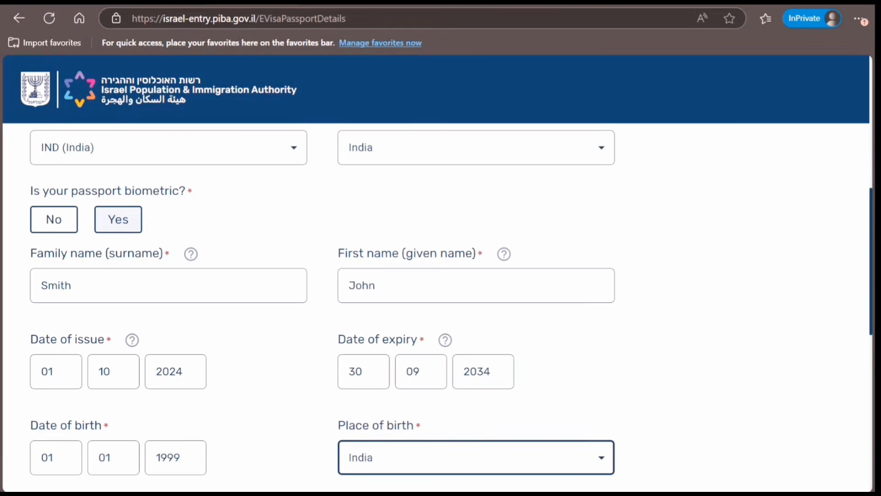
{"action": "scroll", "coordinate": [673, 333], "scroll_direction": "down", "scroll_amount": 8}
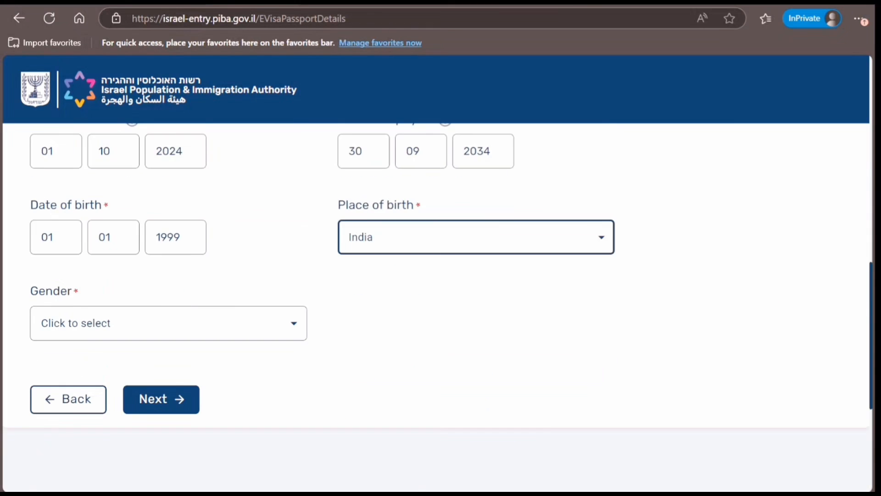
{"action": "left_click", "coordinate": [266, 189]}
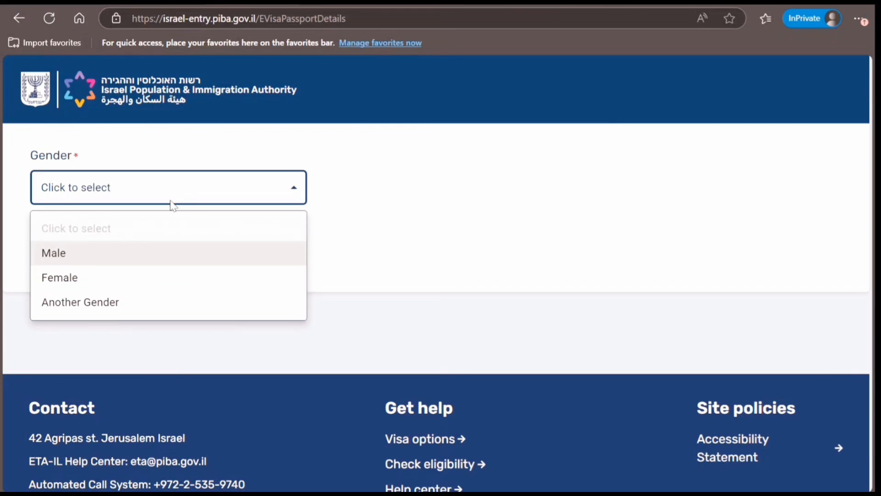
{"action": "left_click", "coordinate": [89, 256]}
{"action": "left_click", "coordinate": [177, 268]}
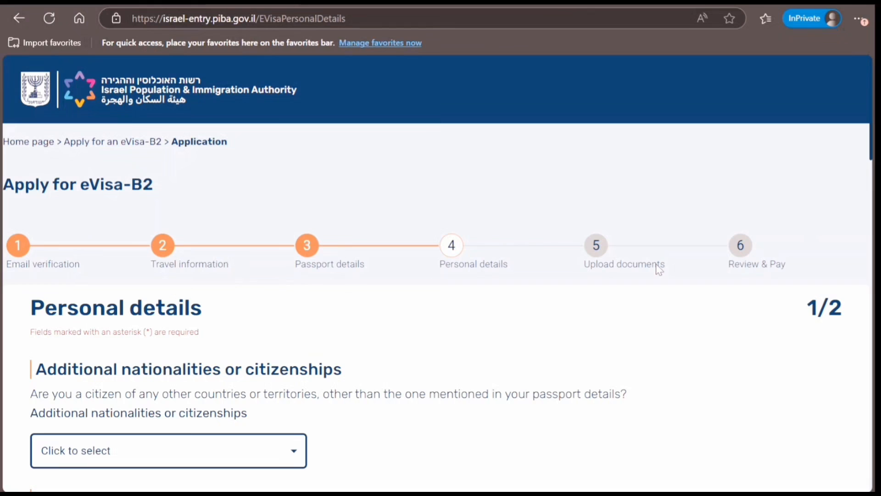
Step: Leave additional nationalities empty, choose Single marital status, and enter the father's family name
{"action": "left_click", "coordinate": [266, 462]}
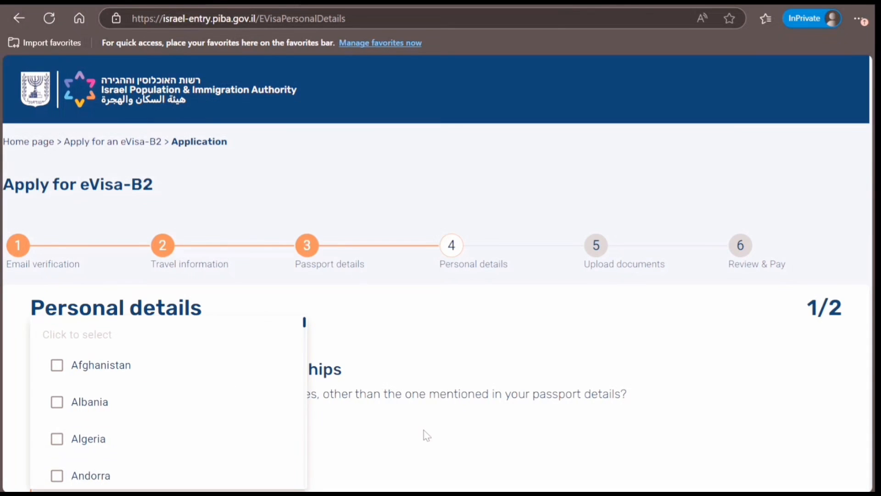
{"action": "left_click", "coordinate": [370, 431]}
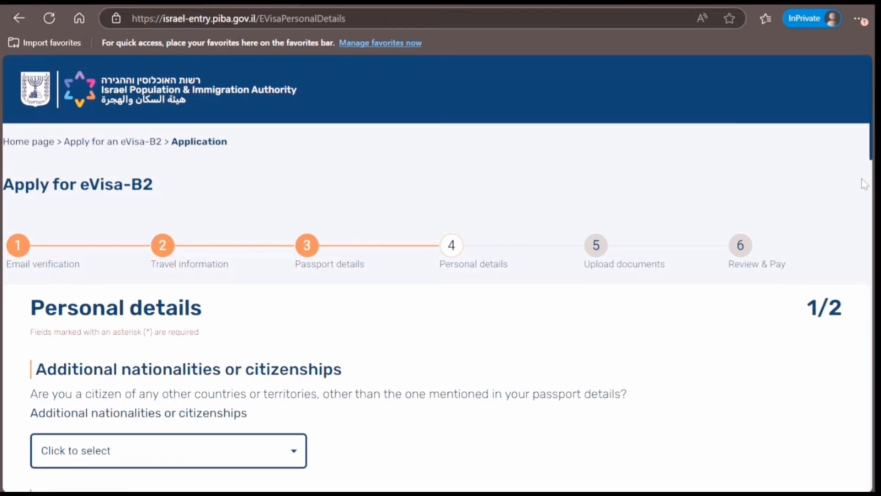
{"action": "scroll", "coordinate": [785, 227], "scroll_direction": "down", "scroll_amount": 6}
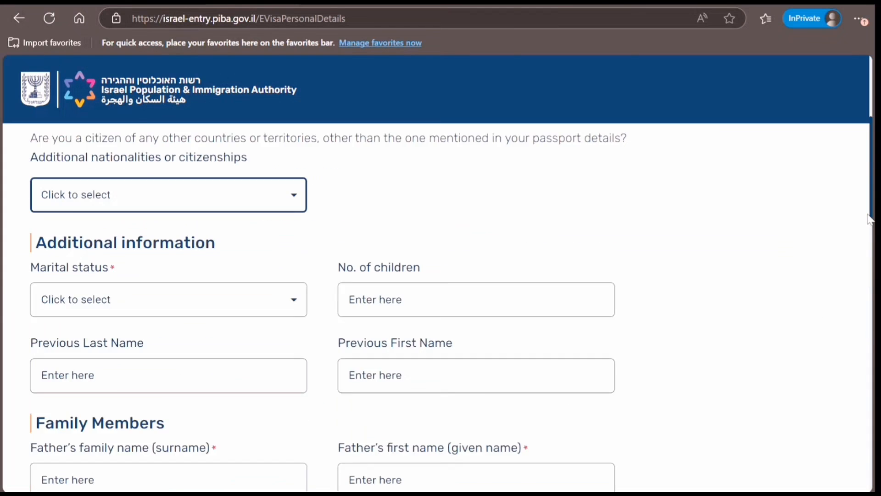
{"action": "left_click", "coordinate": [241, 253]}
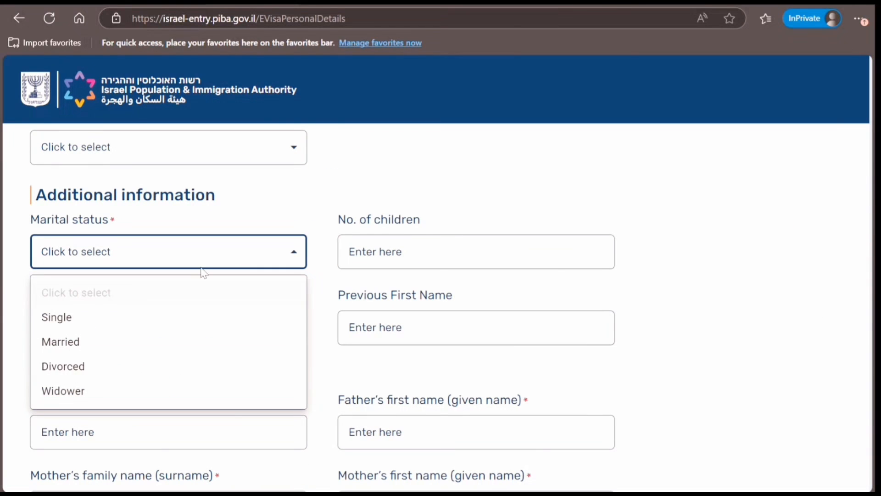
{"action": "left_click", "coordinate": [97, 317]}
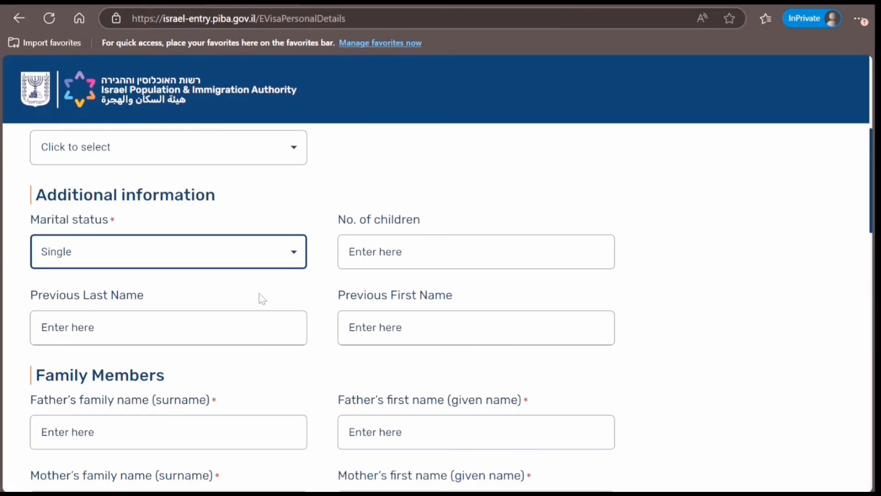
{"action": "left_click", "coordinate": [162, 427]}
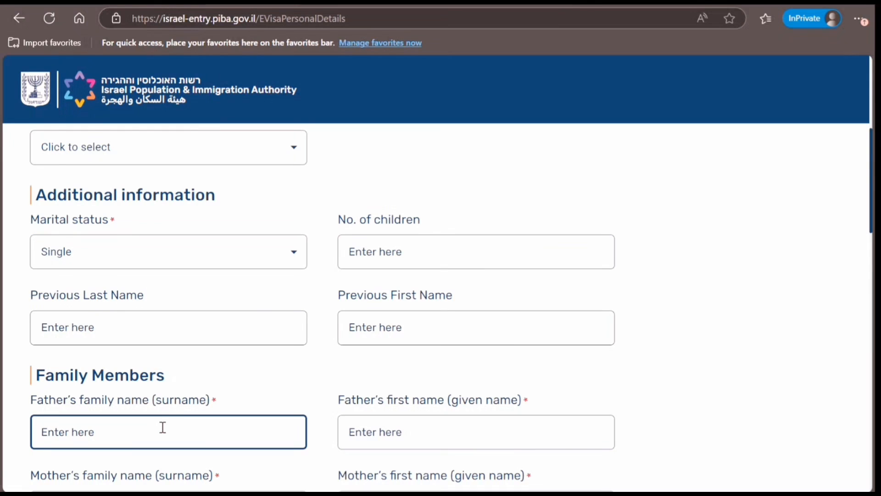
{"action": "type", "text": "S"}
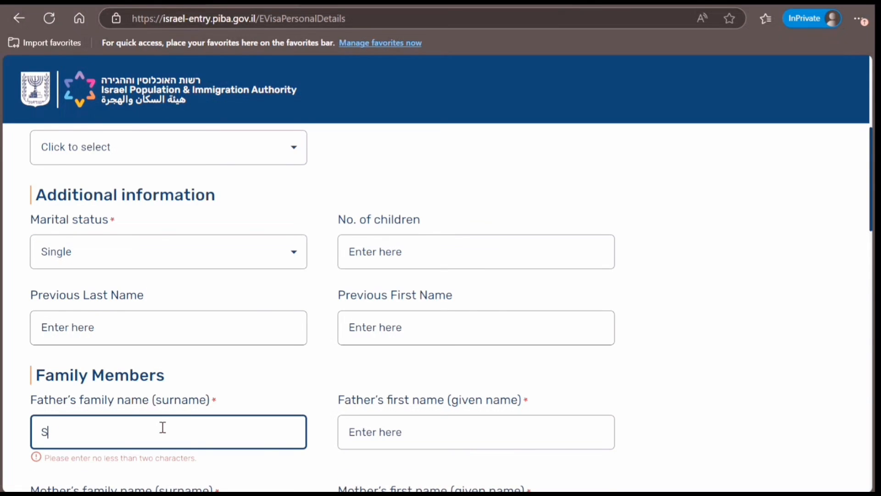
{"action": "type", "text": "mith"}
{"action": "key", "text": "Tab"}
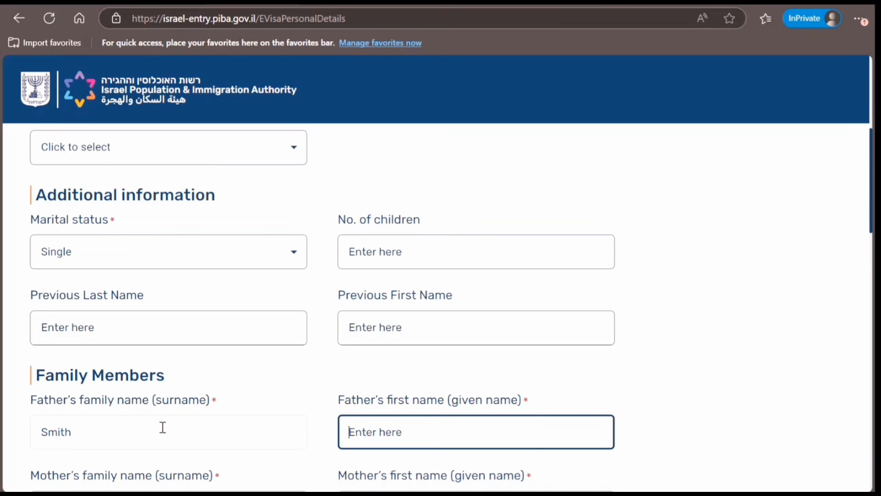
Step: Enter the father's first name and the mother's family and first names
{"action": "type", "text": "Peter"}
{"action": "key", "text": "Tab"}
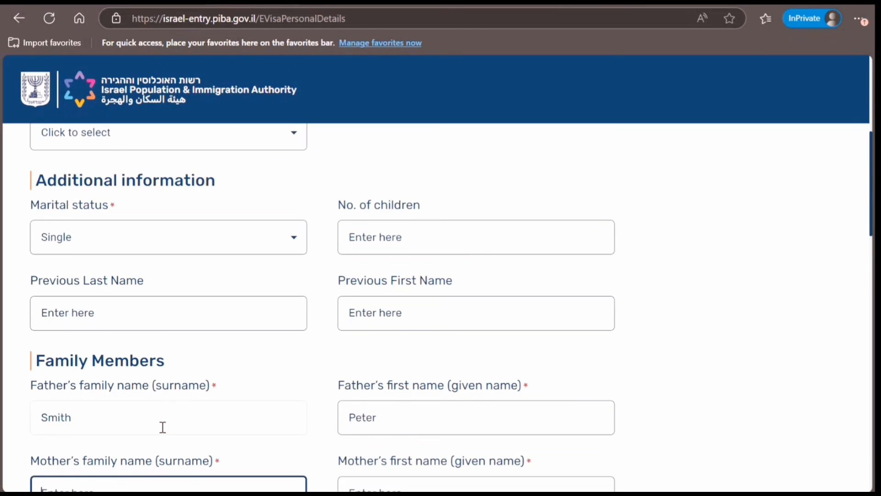
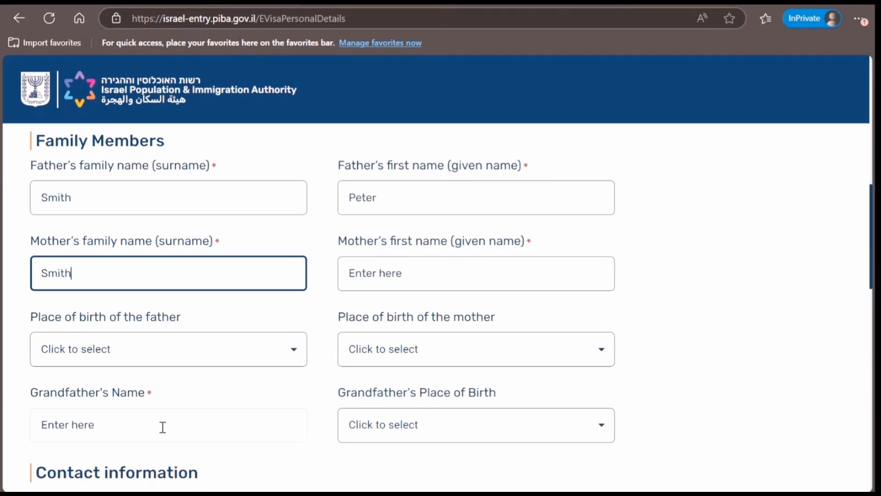
{"action": "key", "text": "Tab"}
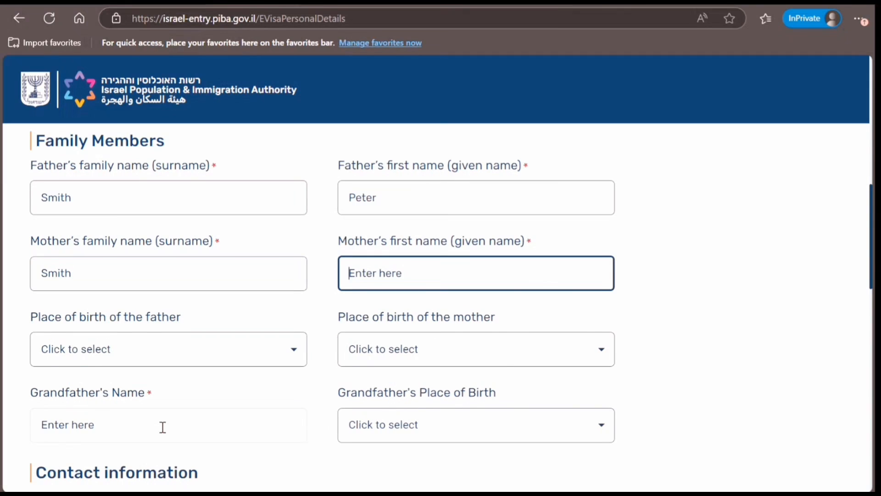
Step: Set both the father's and mother's place of birth to India
{"action": "left_click", "coordinate": [183, 360]}
{"action": "key", "text": "i"}
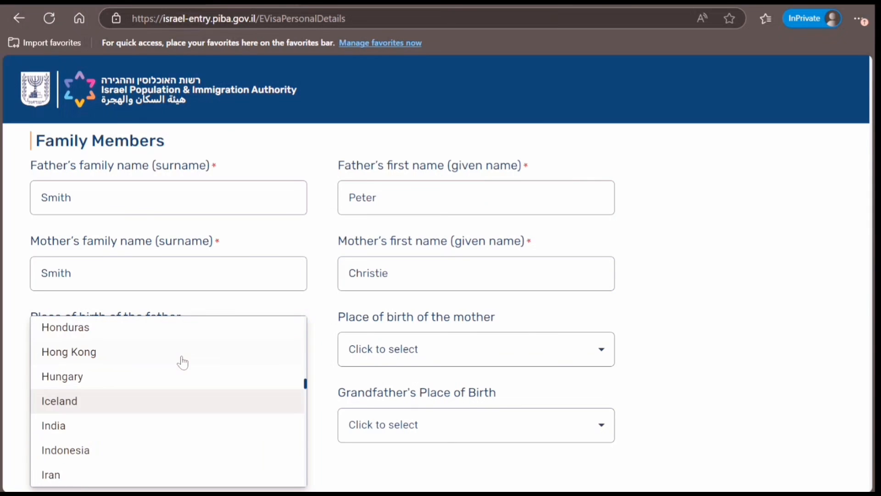
{"action": "key", "text": "Down"}
{"action": "left_click", "coordinate": [69, 434]}
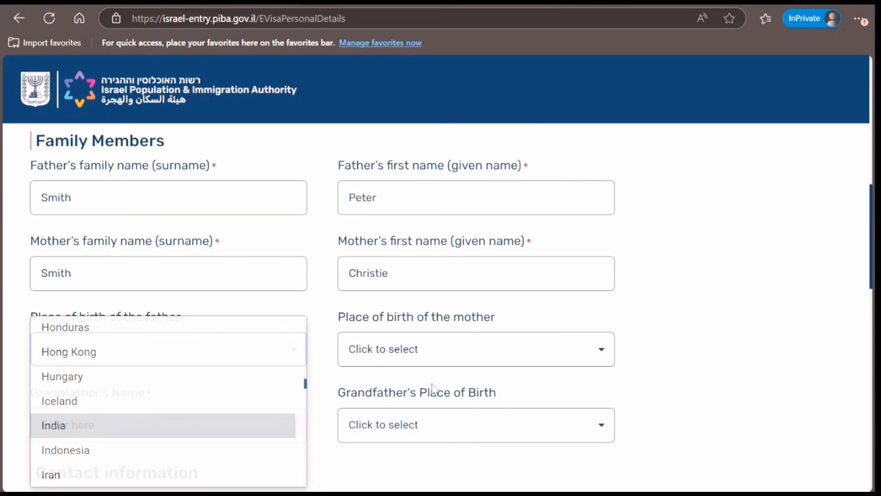
{"action": "left_click", "coordinate": [443, 349]}
{"action": "key", "text": "i"}
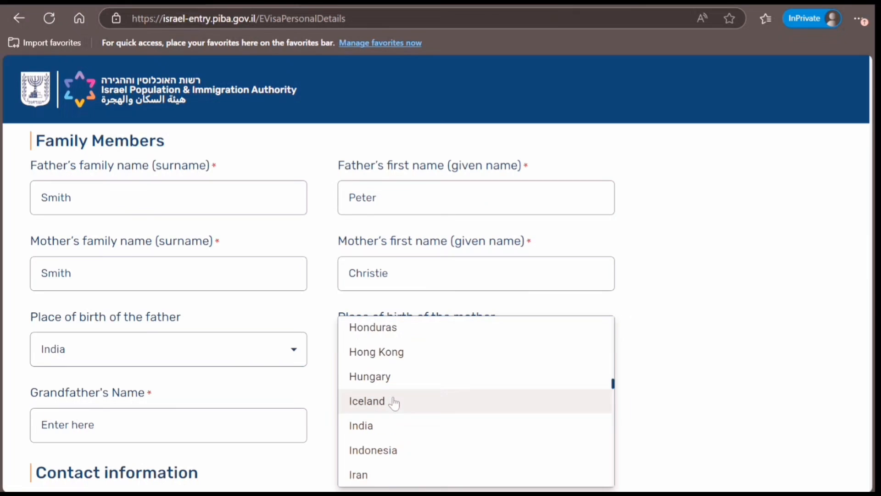
{"action": "left_click", "coordinate": [360, 433]}
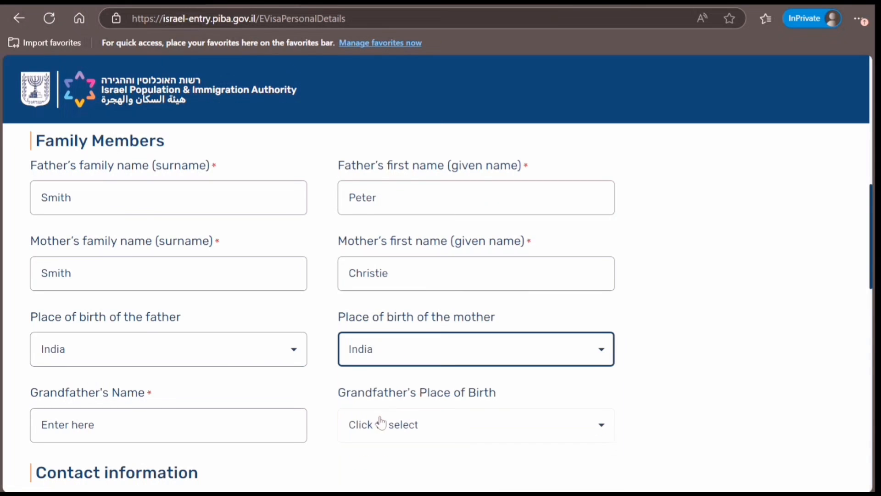
Step: Enter the grandfather's name and set his place of birth to India
{"action": "left_click", "coordinate": [274, 424]}
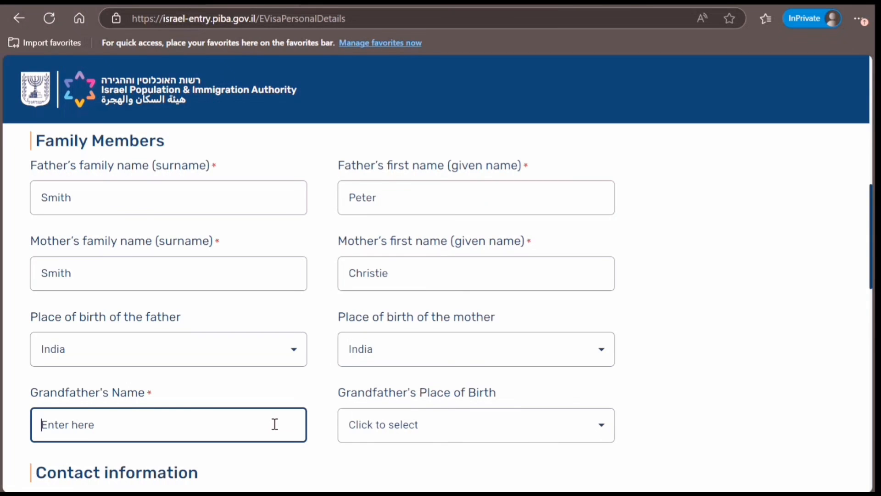
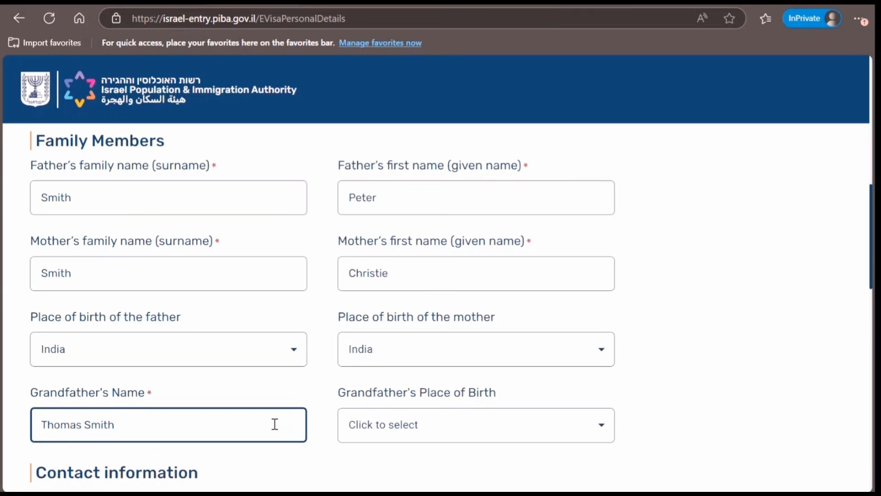
{"action": "key", "text": "Tab"}
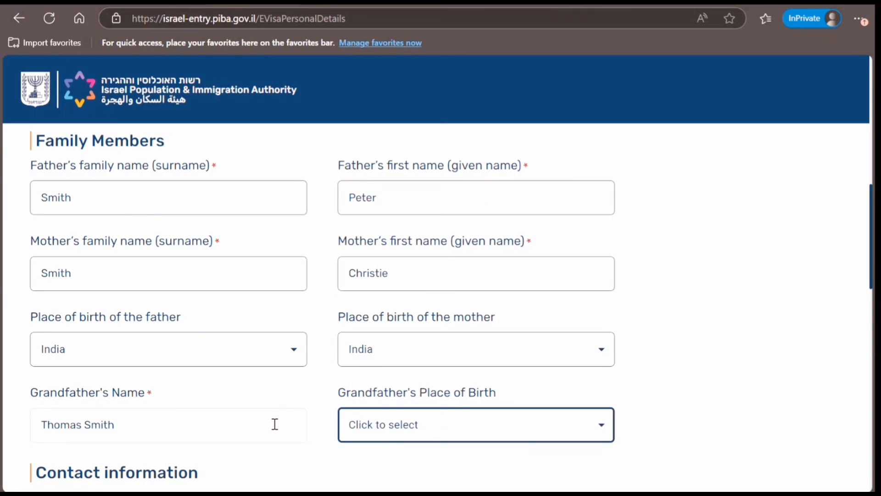
{"action": "left_click", "coordinate": [433, 430]}
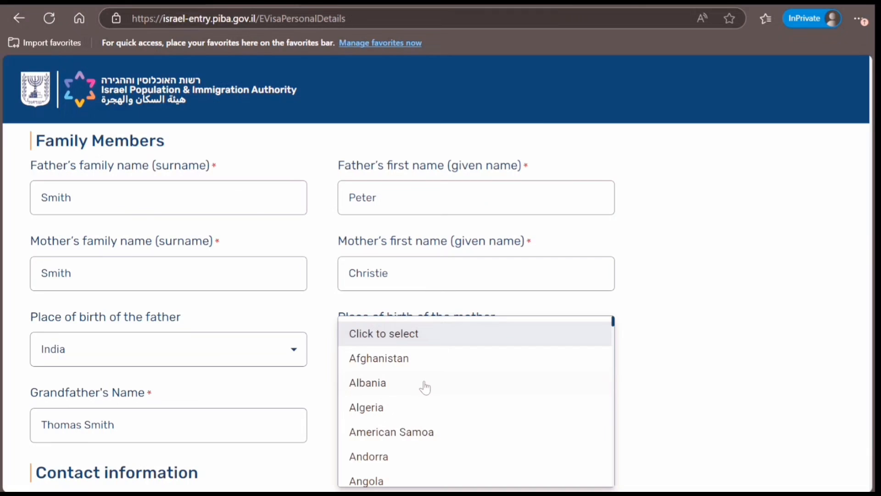
{"action": "type", "text": "in"}
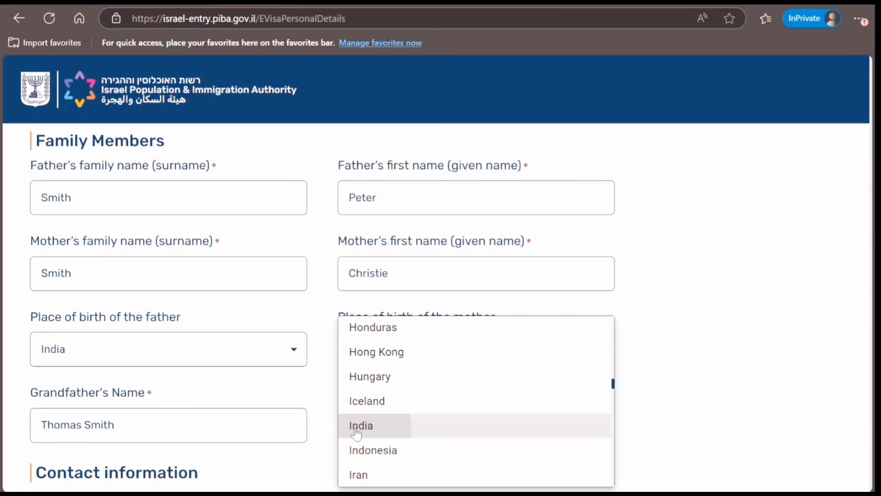
{"action": "left_click", "coordinate": [356, 427]}
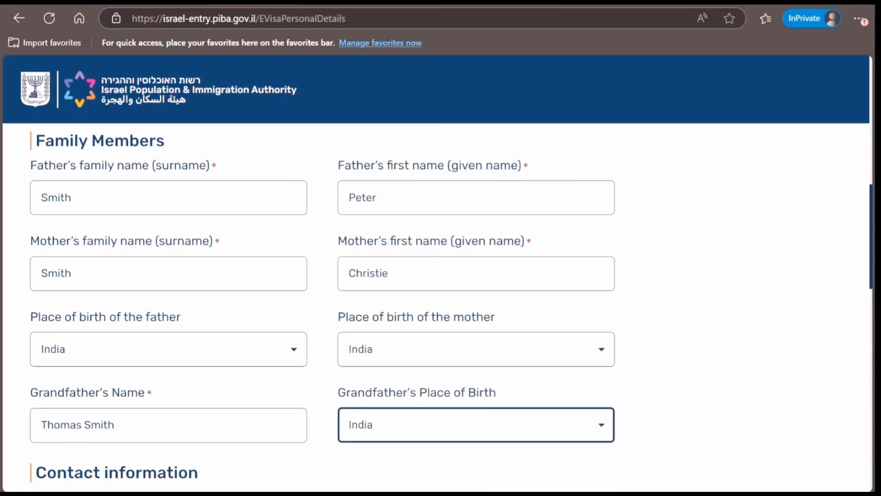
Step: Enter the mobile phone number and answer Yes to having a social network, leaving Facebook unticked
{"action": "scroll", "coordinate": [440, 303], "scroll_direction": "down", "scroll_amount": 7}
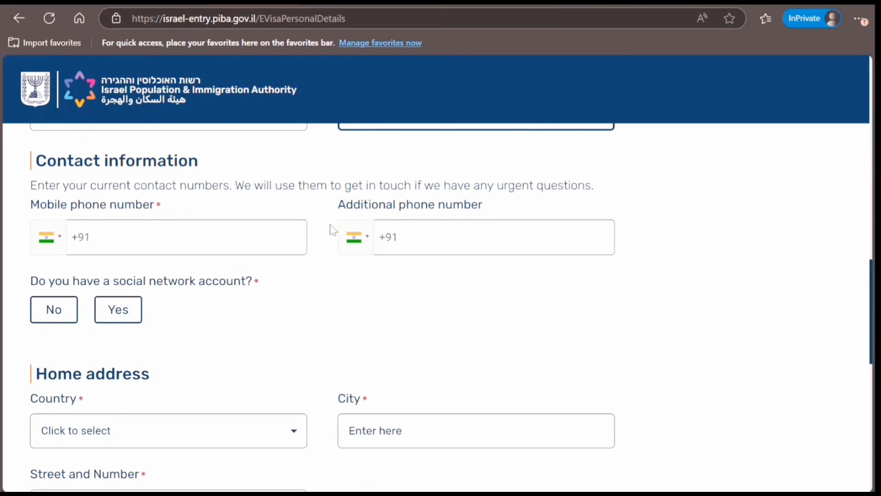
{"action": "left_click", "coordinate": [217, 235]}
{"action": "type", "text": "9"}
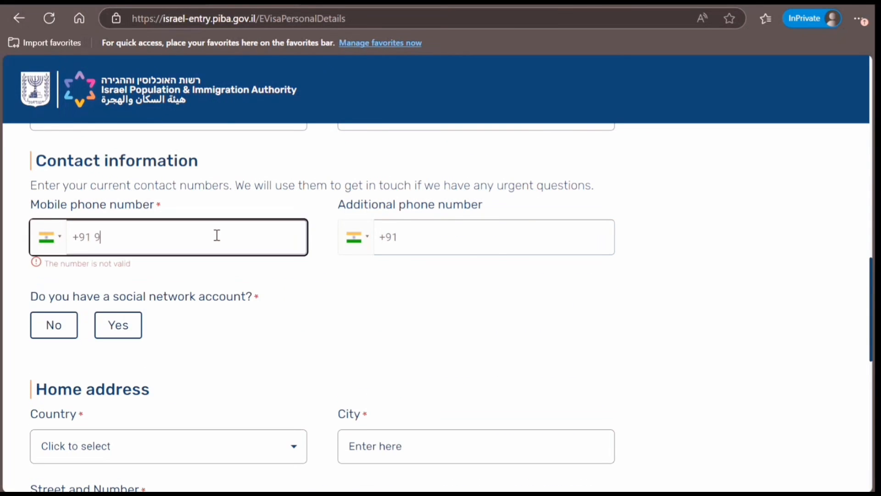
{"action": "type", "text": "0909-09"}
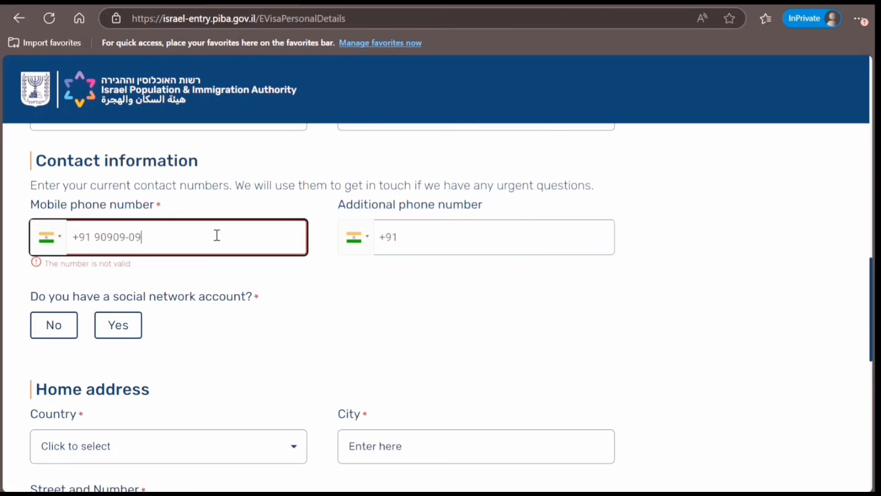
{"action": "type", "text": "090"}
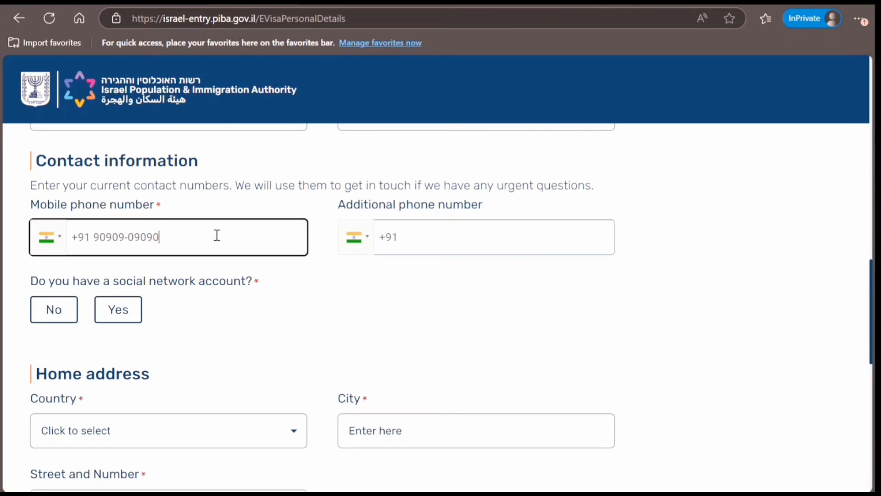
{"action": "left_click", "coordinate": [117, 323]}
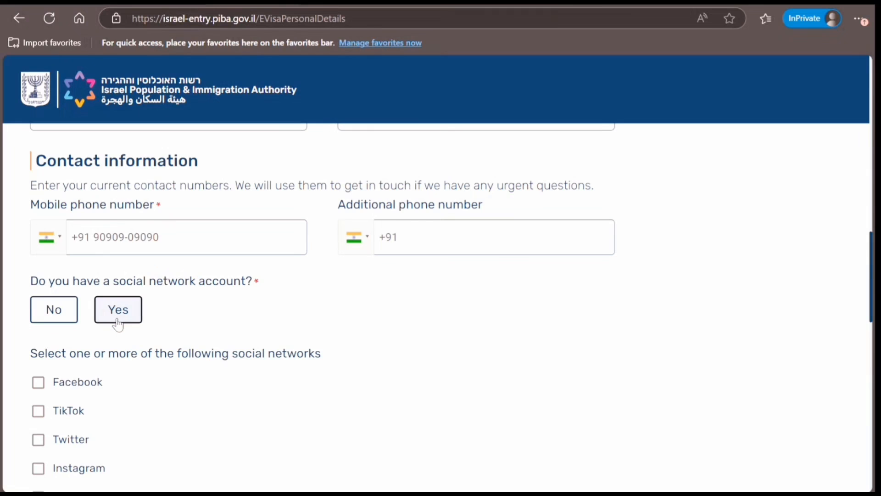
{"action": "left_click", "coordinate": [39, 384]}
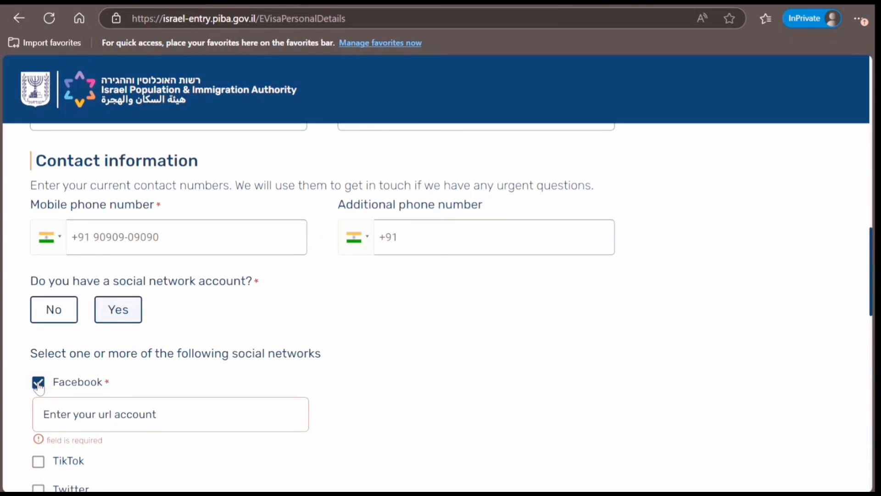
{"action": "left_click", "coordinate": [39, 384]}
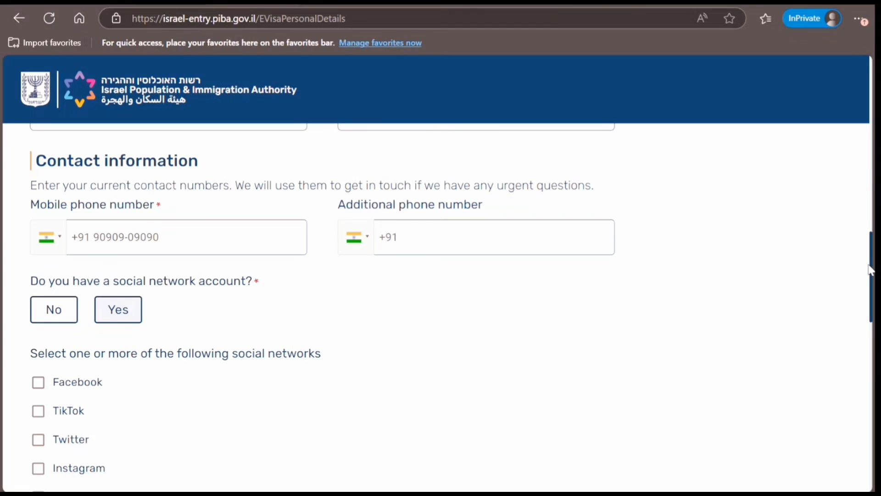
{"action": "scroll", "coordinate": [871, 270], "scroll_direction": "down", "scroll_amount": 5}
{"action": "scroll", "coordinate": [436, 275], "scroll_direction": "down", "scroll_amount": 5}
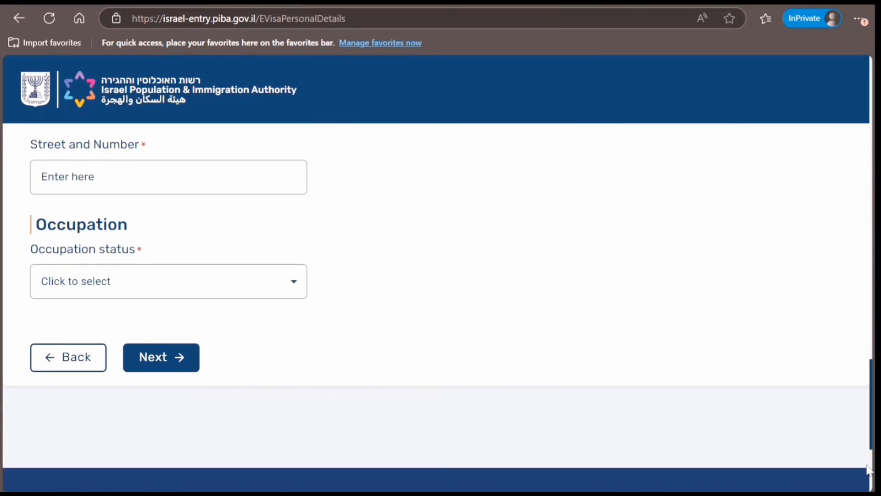
{"action": "scroll", "coordinate": [856, 374], "scroll_direction": "up", "scroll_amount": 5}
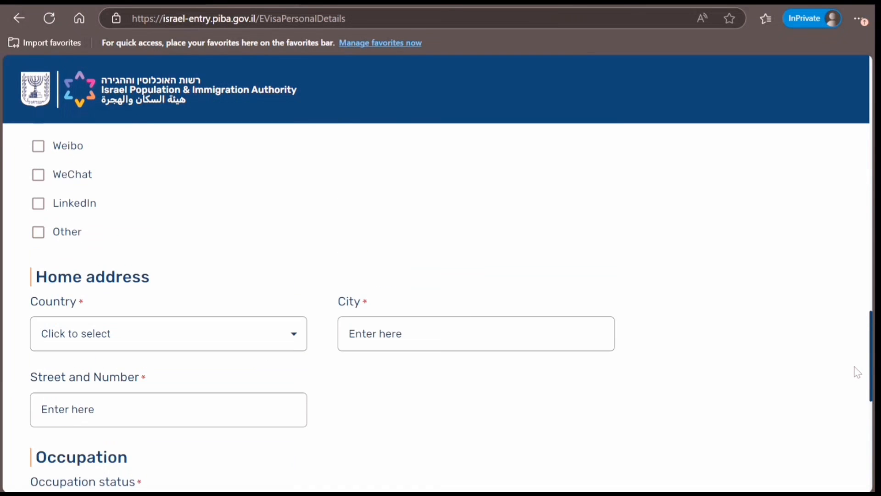
{"action": "scroll", "coordinate": [856, 358], "scroll_direction": "up", "scroll_amount": 3}
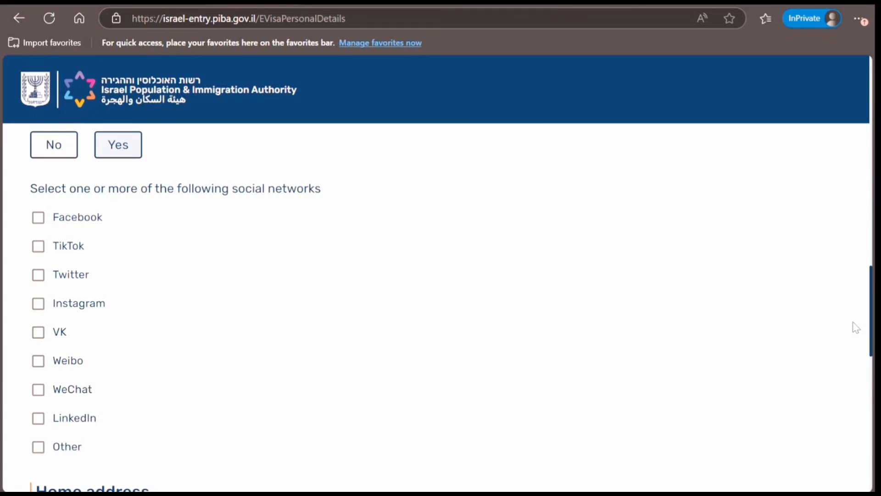
Step: Answer No to having a social network account and set the home address country to India
{"action": "left_click", "coordinate": [53, 156]}
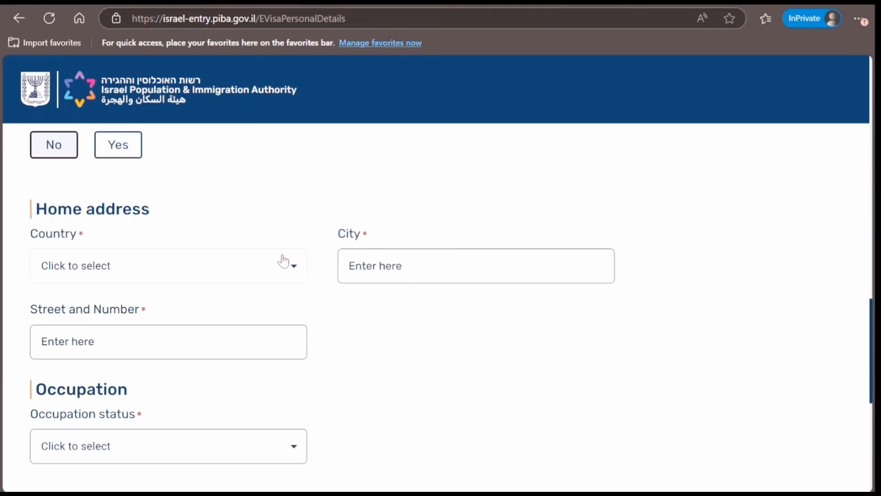
{"action": "left_click", "coordinate": [267, 277]}
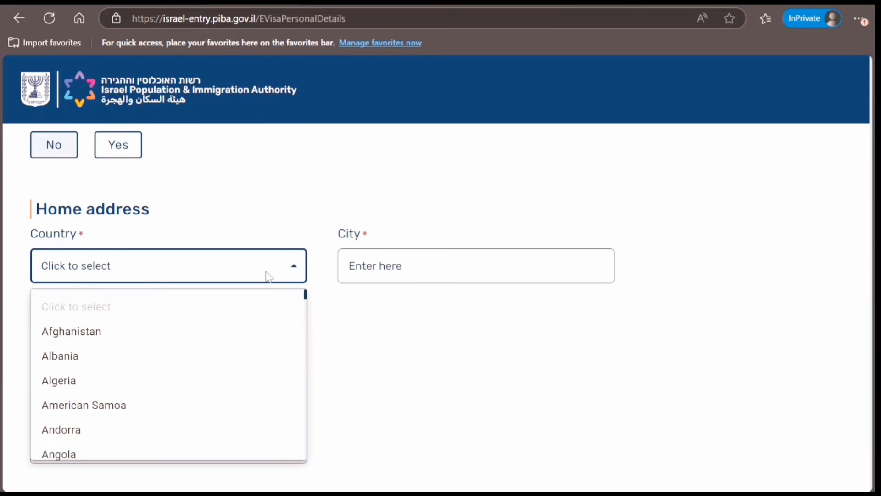
{"action": "key", "text": "i"}
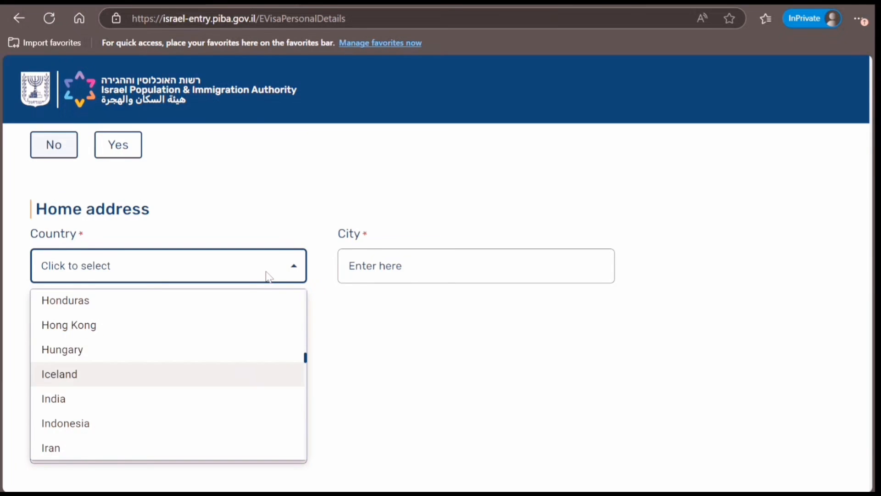
{"action": "key", "text": "n"}
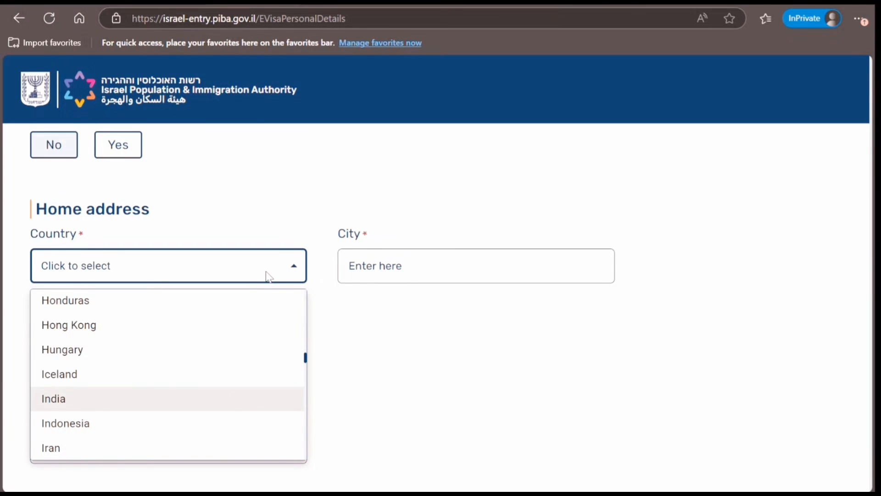
{"action": "left_click", "coordinate": [72, 397]}
Step: Enter New Delhi as the home city and fill in the street address
{"action": "key", "text": "Tab"}
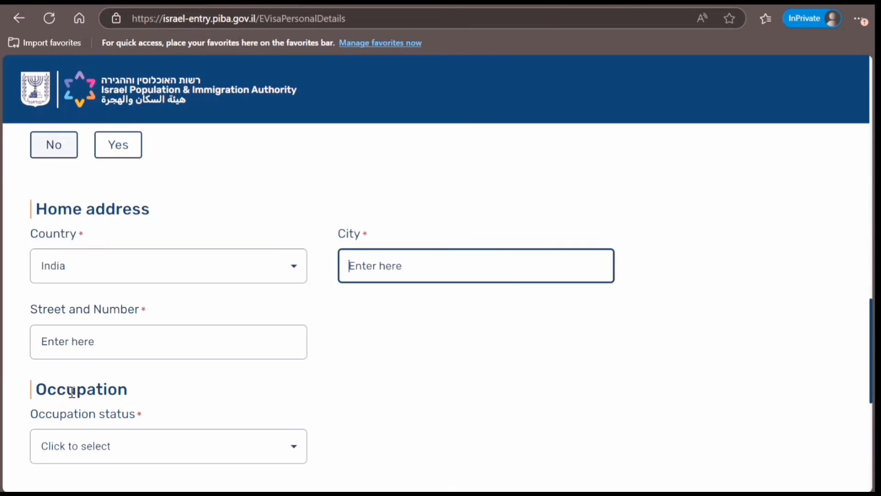
{"action": "type", "text": "New "}
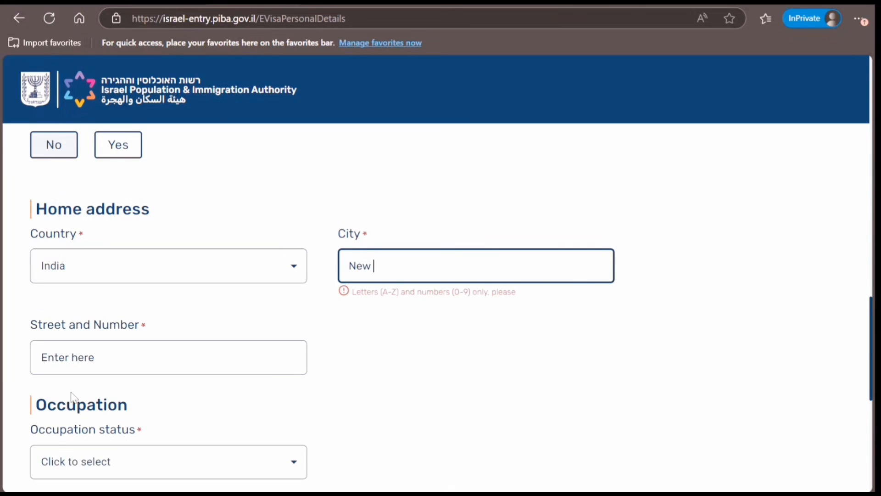
{"action": "type", "text": "Delhi"}
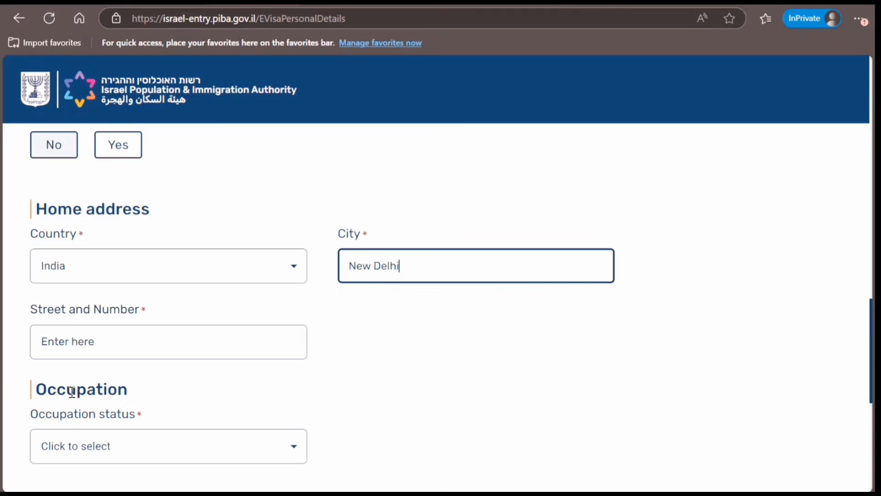
{"action": "key", "text": "Tab"}
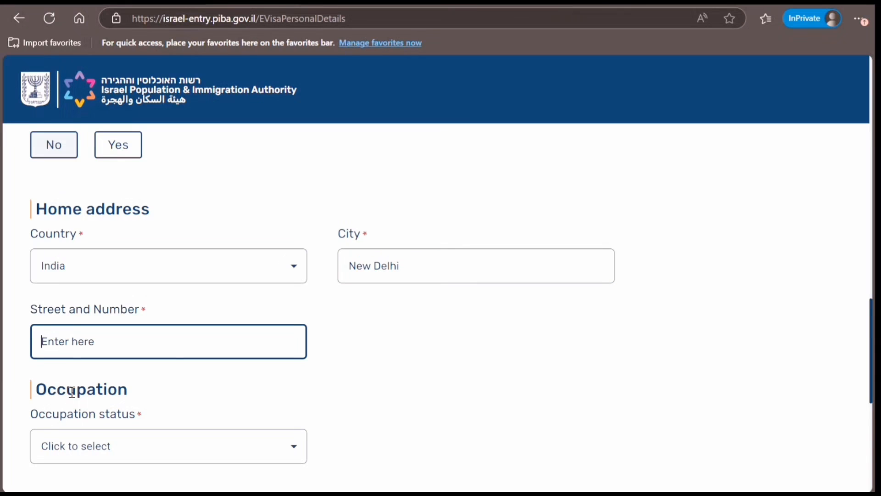
{"action": "type", "text": "10 Hello Gelllll"}
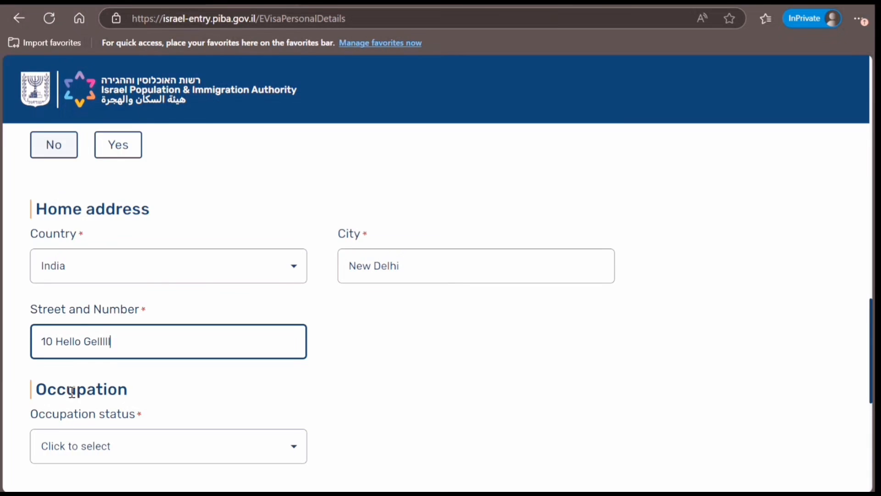
{"action": "key", "text": "Tab"}
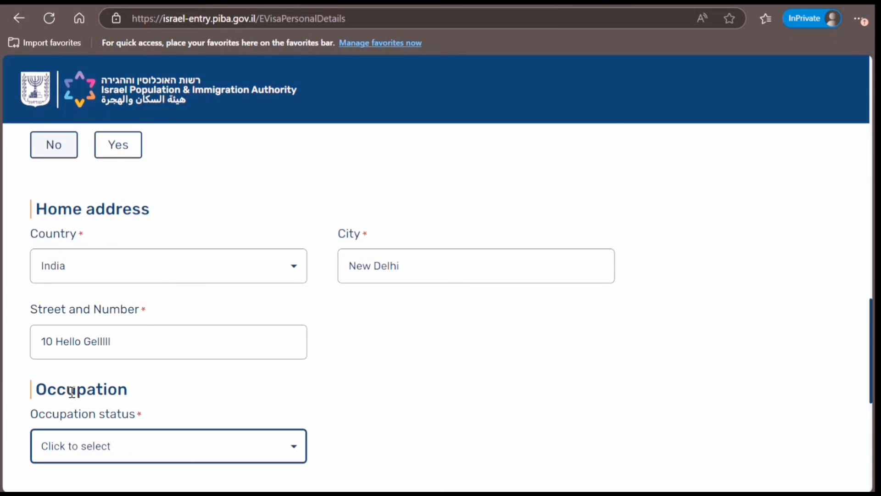
{"action": "left_click", "coordinate": [167, 453]}
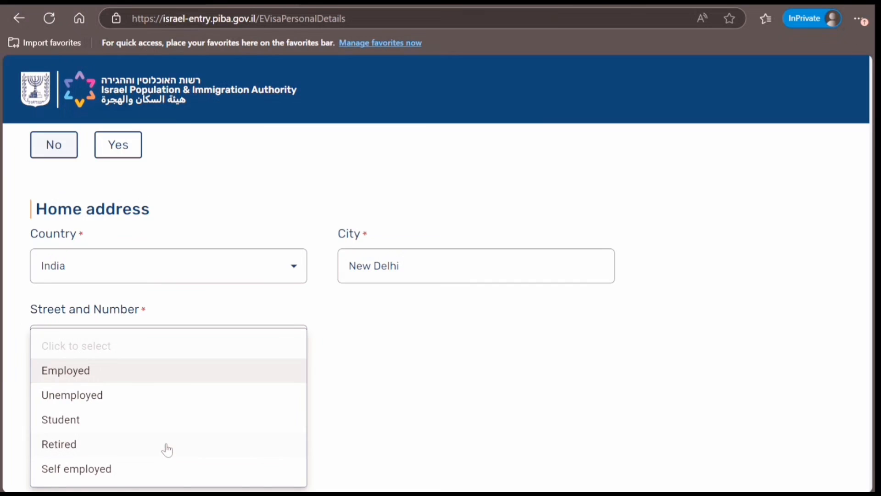
Step: Set the occupation status to Employed with organization New Delhi IT
{"action": "left_click", "coordinate": [150, 374]}
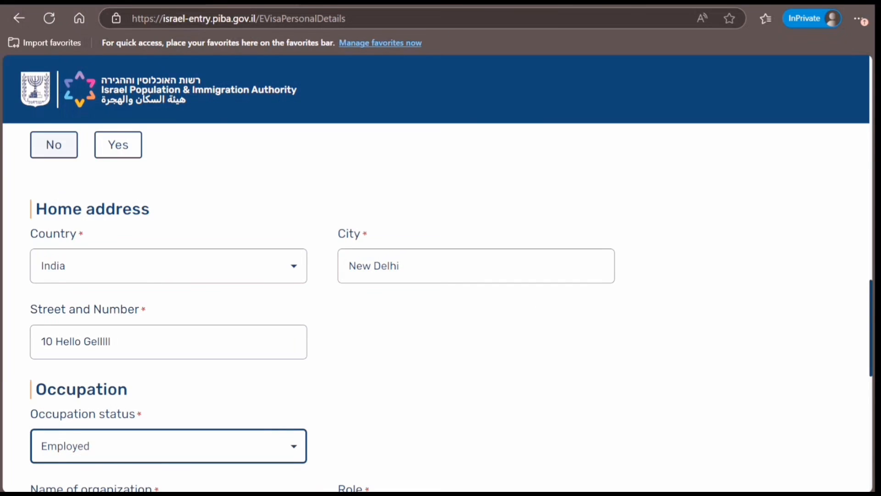
{"action": "left_click_drag", "start_coordinate": [871, 335], "coordinate": [871, 371]}
{"action": "scroll", "coordinate": [872, 371], "scroll_direction": "down", "scroll_amount": 1}
{"action": "scroll", "coordinate": [180, 205], "scroll_direction": "down", "scroll_amount": 6}
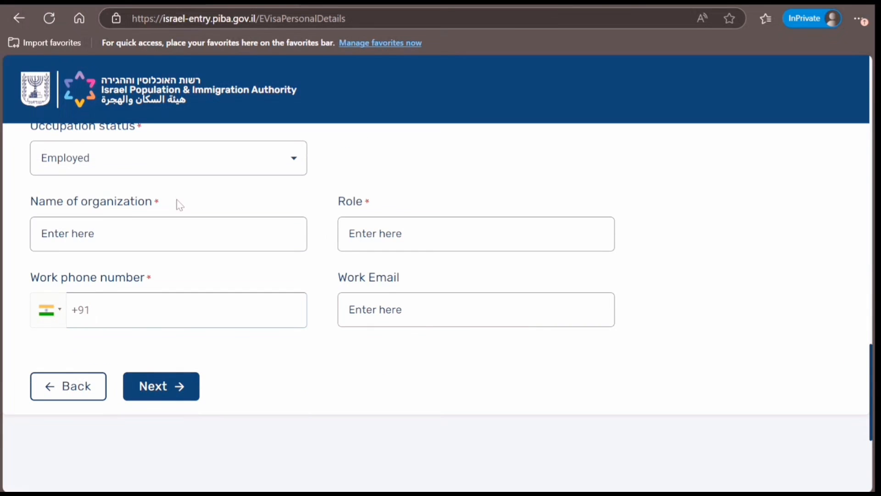
{"action": "left_click", "coordinate": [157, 238]}
{"action": "type", "text": "New "}
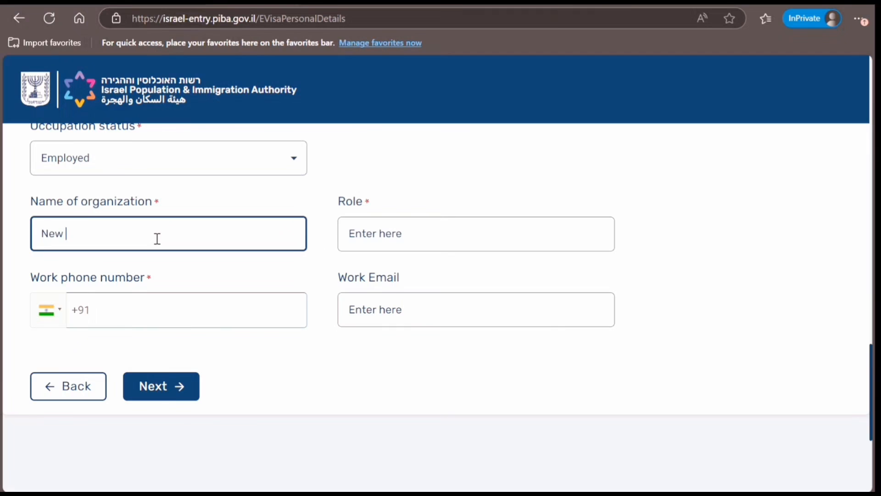
{"action": "type", "text": "Delhi IT"}
Step: Enter the role IT Consultant and a valid-length work phone number, then continue
{"action": "key", "text": "Tab"}
{"action": "type", "text": "T C"}
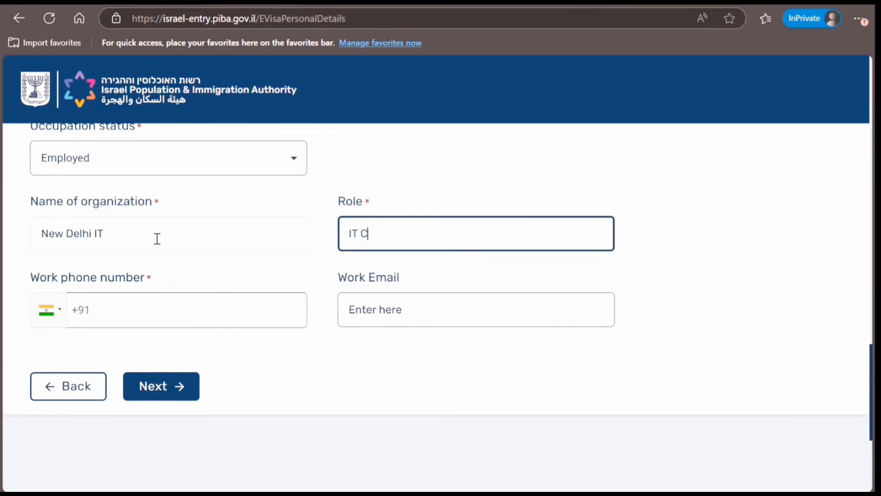
{"action": "type", "text": "onsultant"}
{"action": "key", "text": "Tab"}
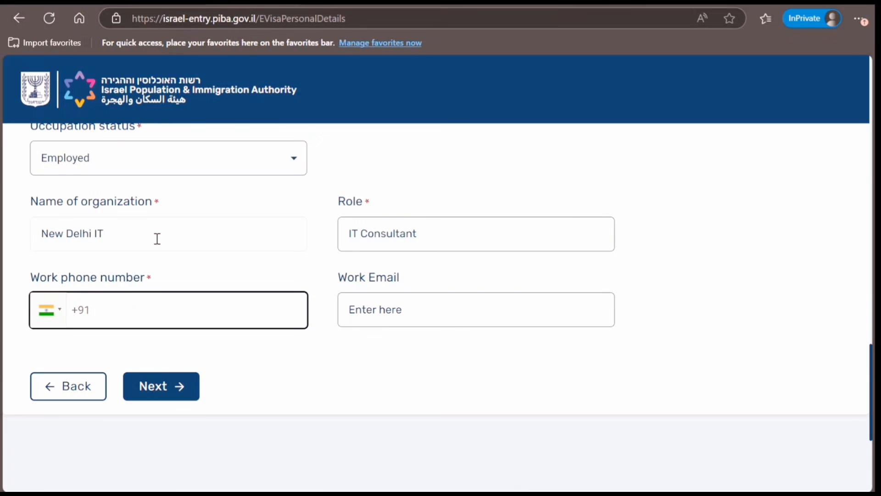
{"action": "type", "text": "89898-9898989898"}
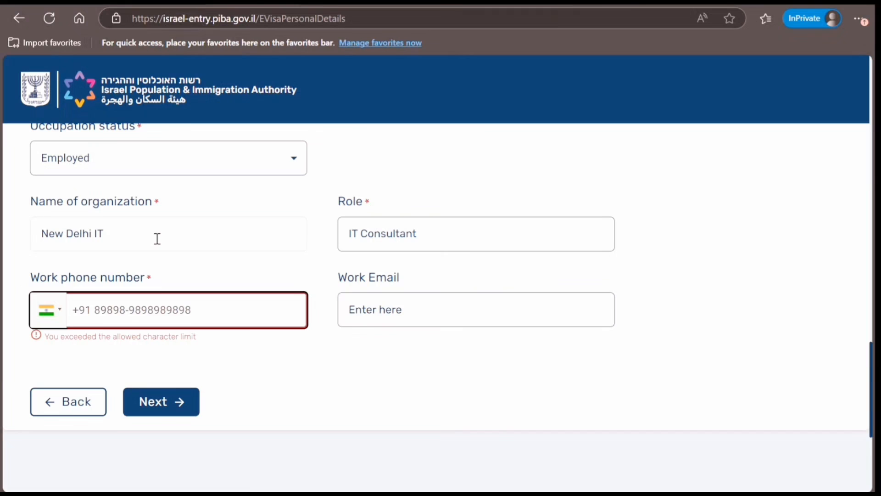
{"action": "key", "text": "BackSpace"}
{"action": "key", "text": "BackSpace"}
{"action": "key", "text": "BackSpace"}
{"action": "key", "text": "BackSpace"}
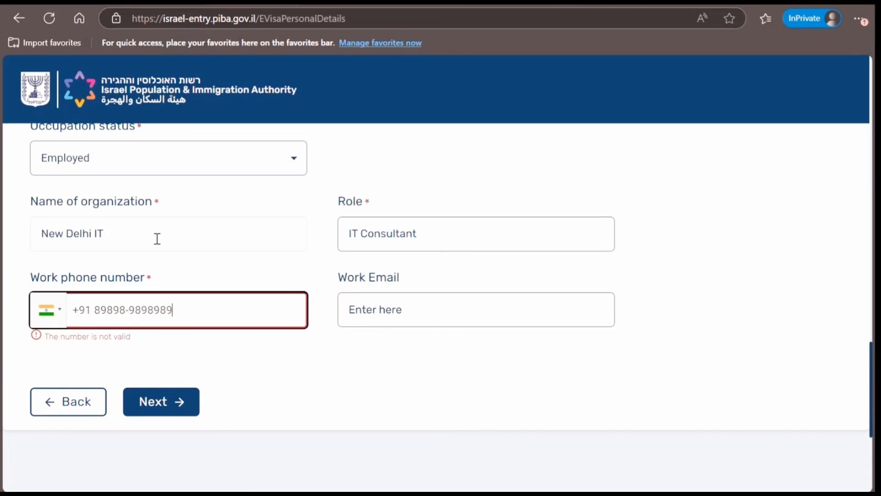
{"action": "key", "text": "BackSpace"}
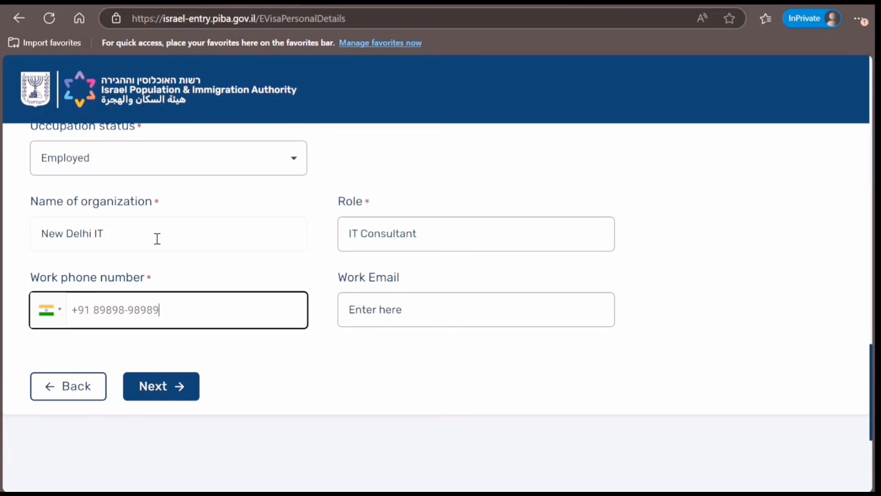
{"action": "left_click", "coordinate": [164, 395]}
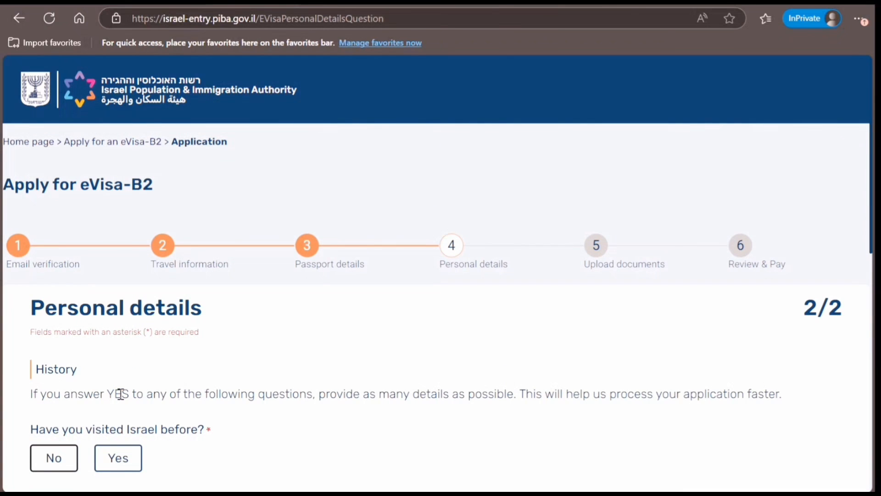
Step: Answer No to previous Israel visits and prior Israeli visa applications, with no countries visited
{"action": "left_click", "coordinate": [54, 457]}
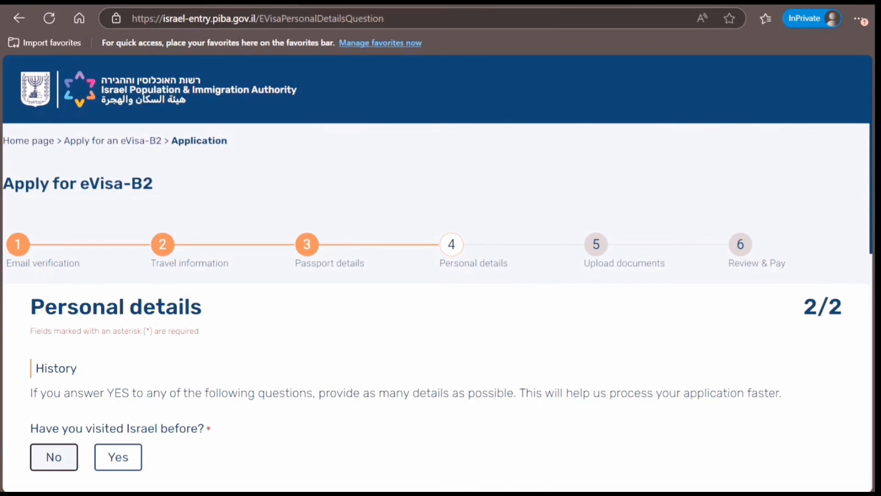
{"action": "scroll", "coordinate": [440, 308], "scroll_direction": "down", "scroll_amount": 4}
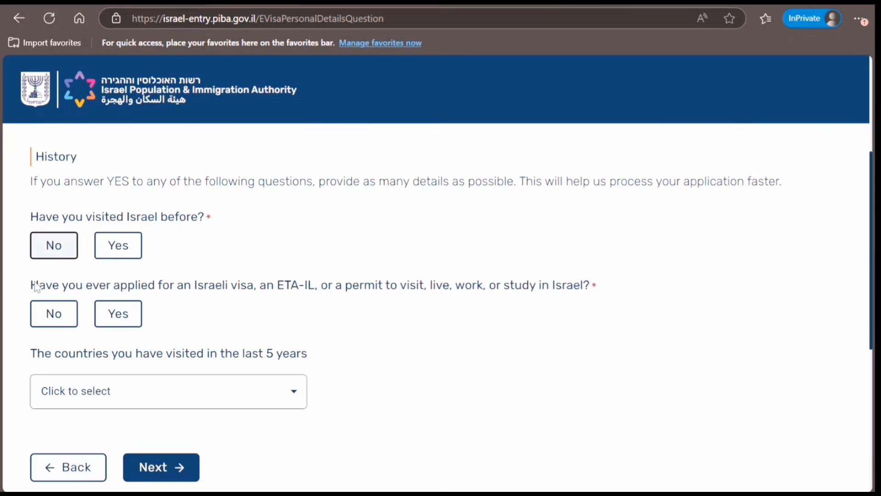
{"action": "left_click", "coordinate": [55, 314]}
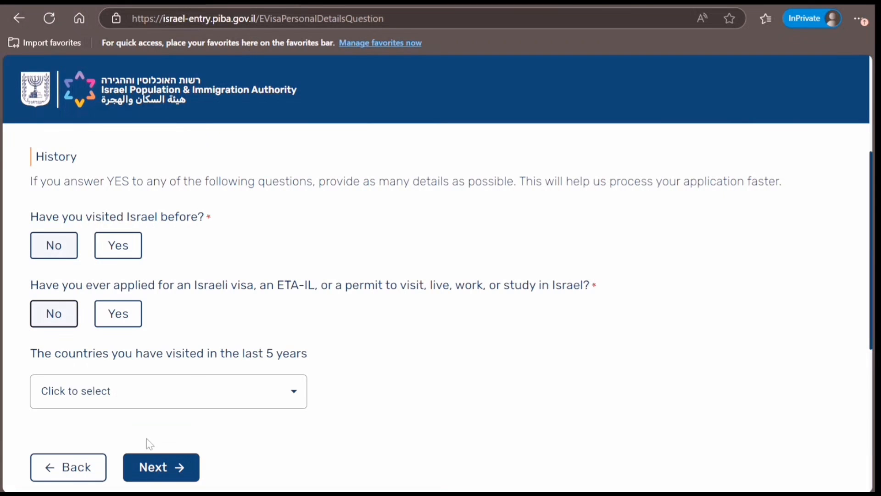
{"action": "left_click", "coordinate": [191, 406]}
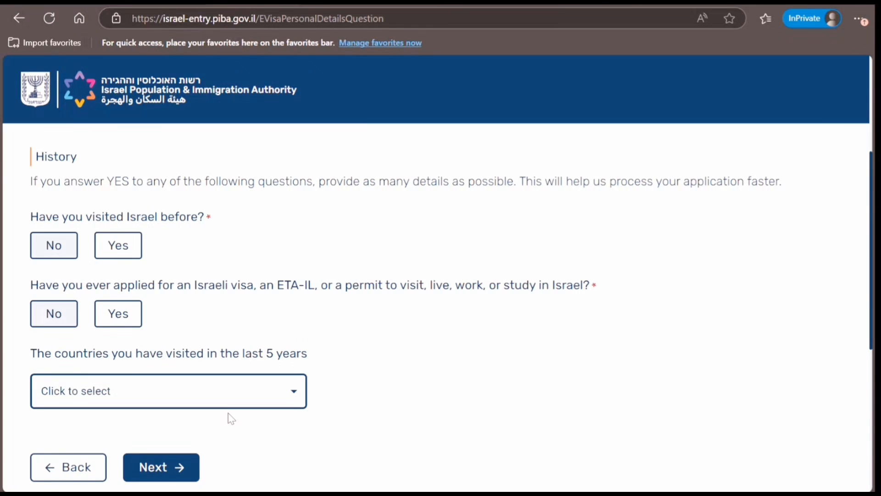
{"action": "left_click", "coordinate": [165, 467]}
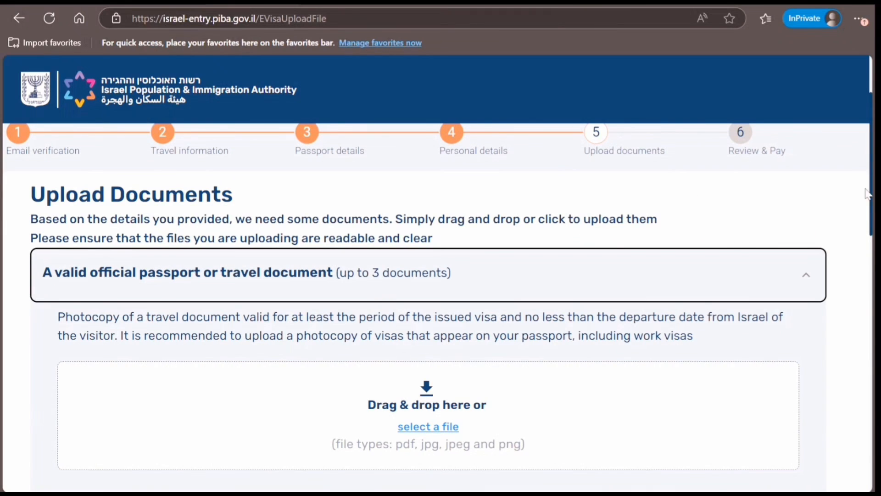
Step: Expand the Evidence of financial sufficiency section and review its example documents
{"action": "scroll", "coordinate": [439, 307], "scroll_direction": "down", "scroll_amount": 5}
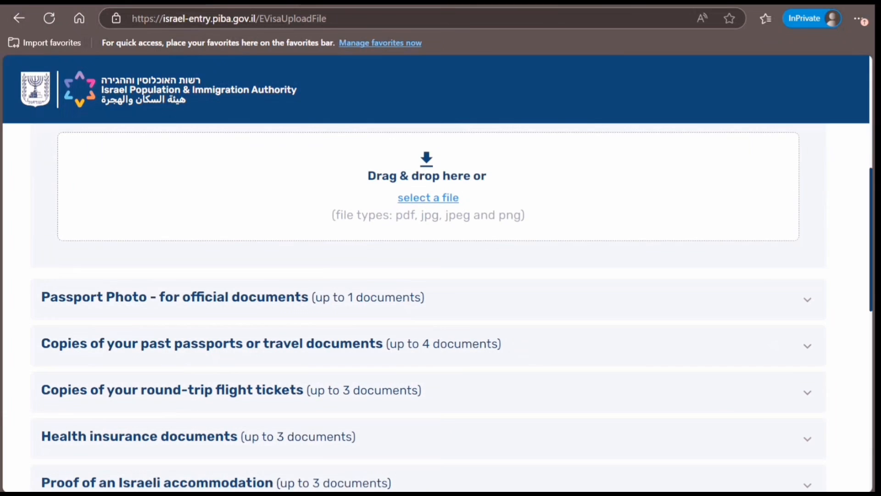
{"action": "scroll", "coordinate": [429, 307], "scroll_direction": "down", "scroll_amount": 3}
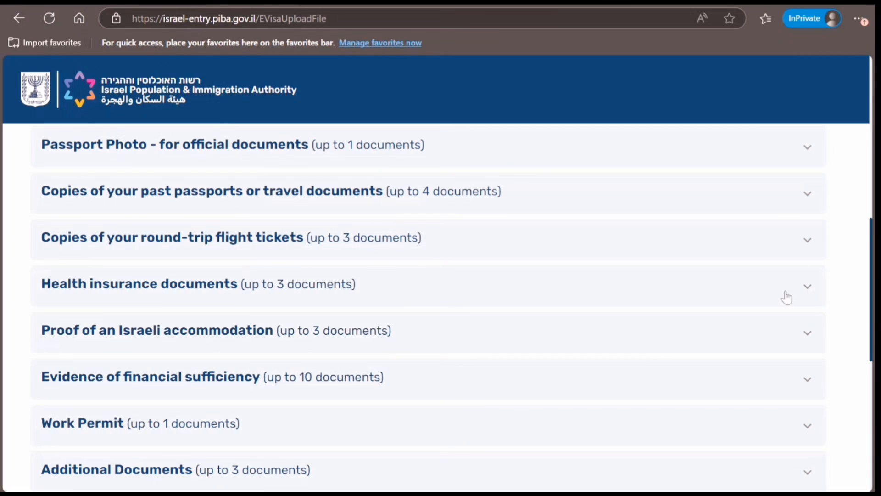
{"action": "scroll", "coordinate": [753, 329], "scroll_direction": "down", "scroll_amount": 1}
{"action": "left_click", "coordinate": [807, 377]}
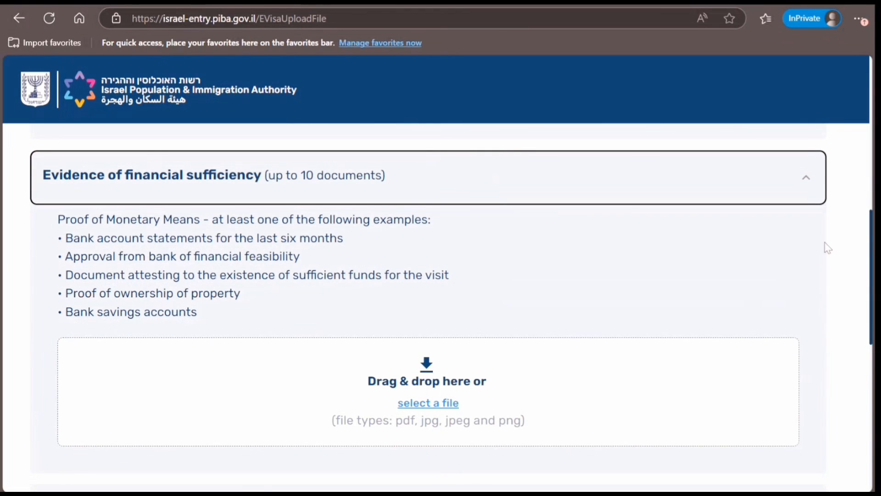
{"action": "left_click_drag", "start_coordinate": [220, 309], "coordinate": [89, 173]}
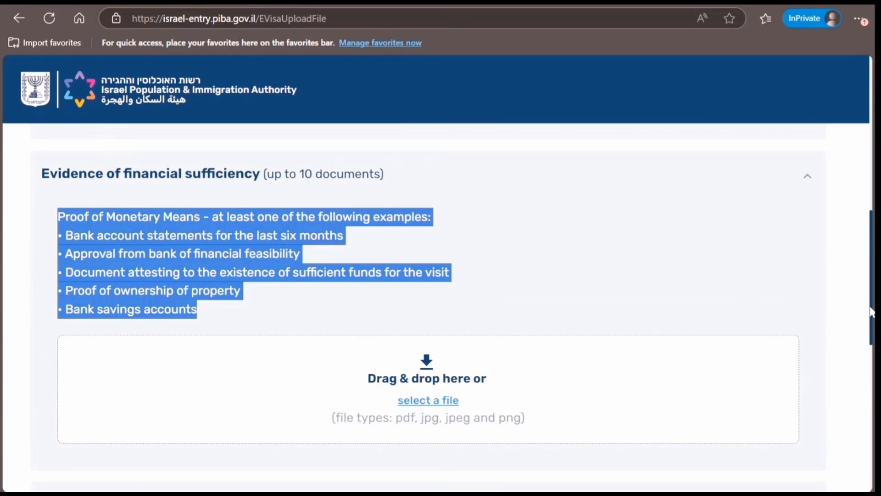
{"action": "scroll", "coordinate": [870, 312], "scroll_direction": "down", "scroll_amount": 1}
{"action": "scroll", "coordinate": [441, 294], "scroll_direction": "down", "scroll_amount": 5}
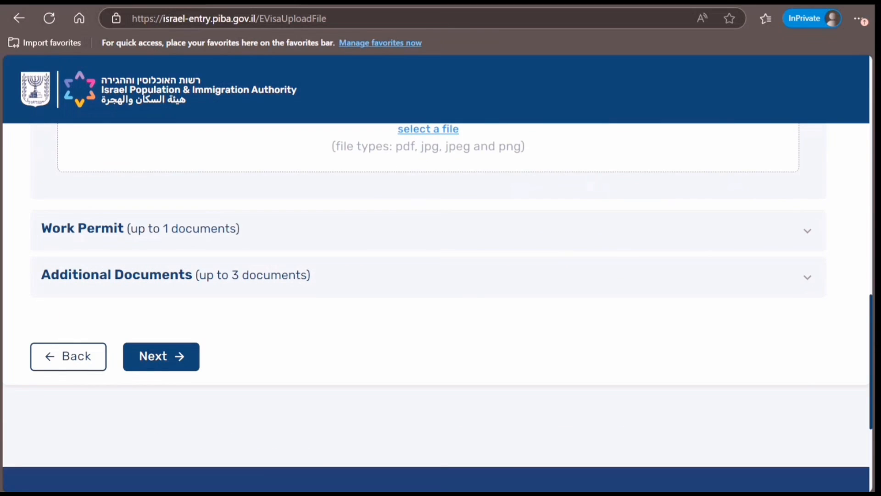
Step: Expand the Work Permit and Additional Documents sections, then return to the top
{"action": "left_click", "coordinate": [740, 236]}
{"action": "scroll", "coordinate": [739, 236], "scroll_direction": "down", "scroll_amount": 5}
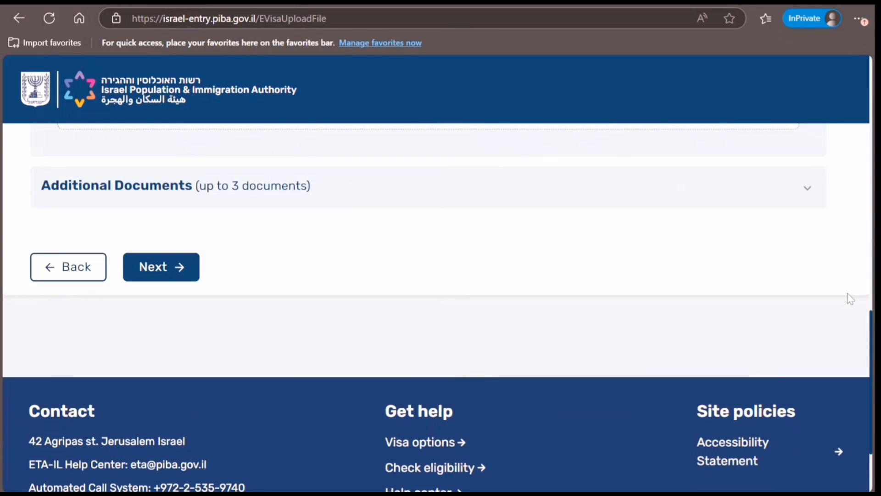
{"action": "left_click_drag", "start_coordinate": [871, 337], "coordinate": [865, 273]}
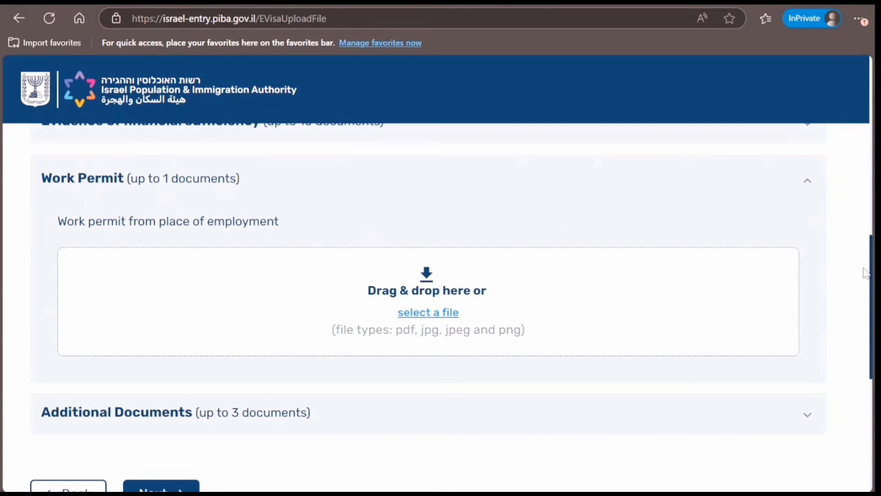
{"action": "scroll", "coordinate": [866, 273], "scroll_direction": "down", "scroll_amount": 4}
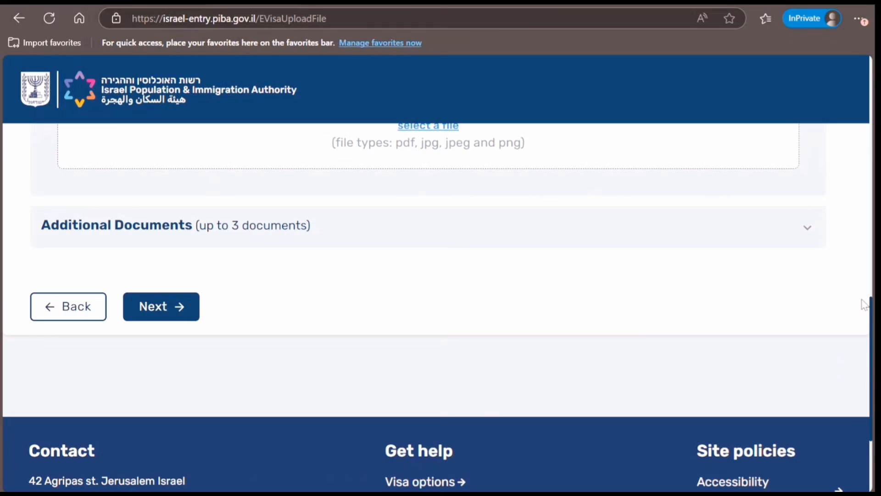
{"action": "left_click", "coordinate": [790, 239]}
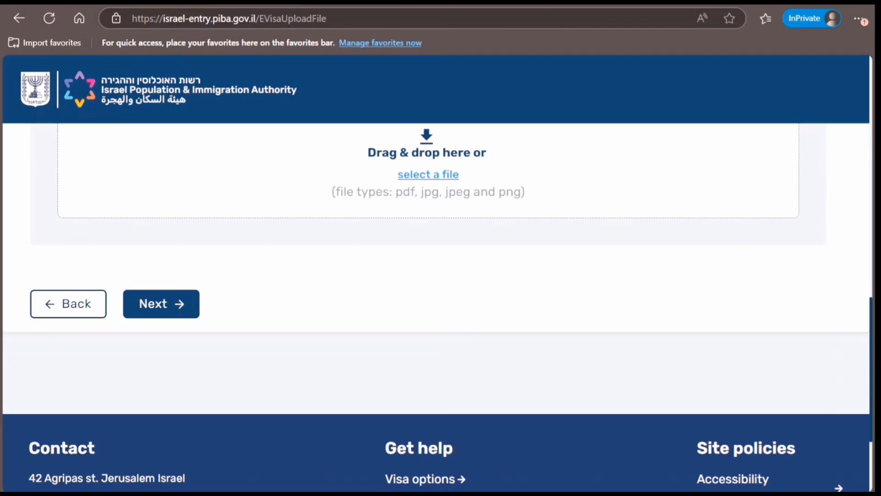
{"action": "scroll", "coordinate": [836, 198], "scroll_direction": "up", "scroll_amount": 10}
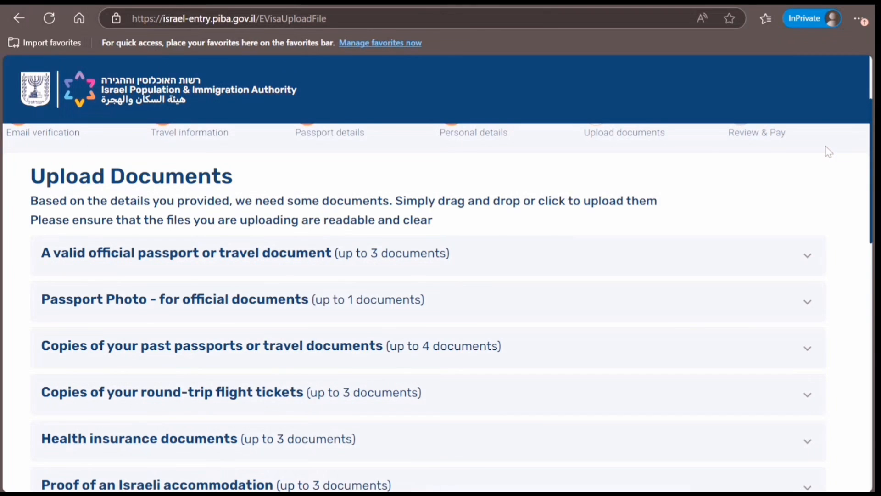
{"action": "scroll", "coordinate": [829, 152], "scroll_direction": "up", "scroll_amount": 2}
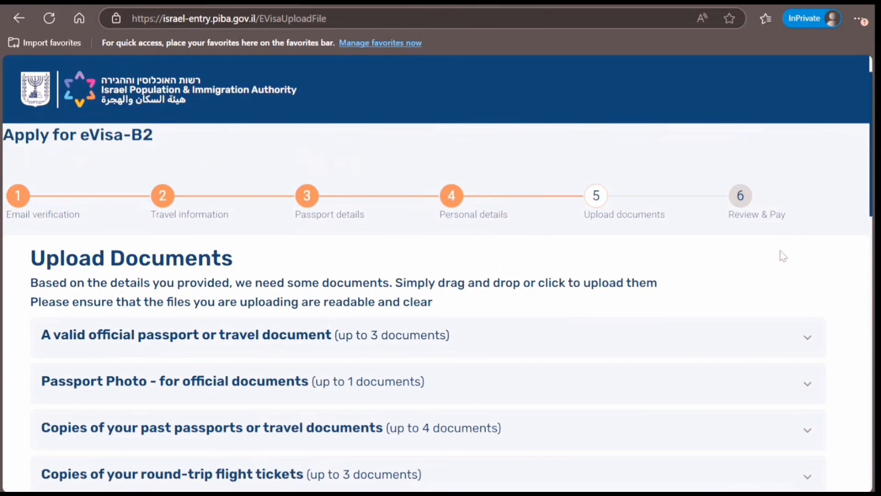